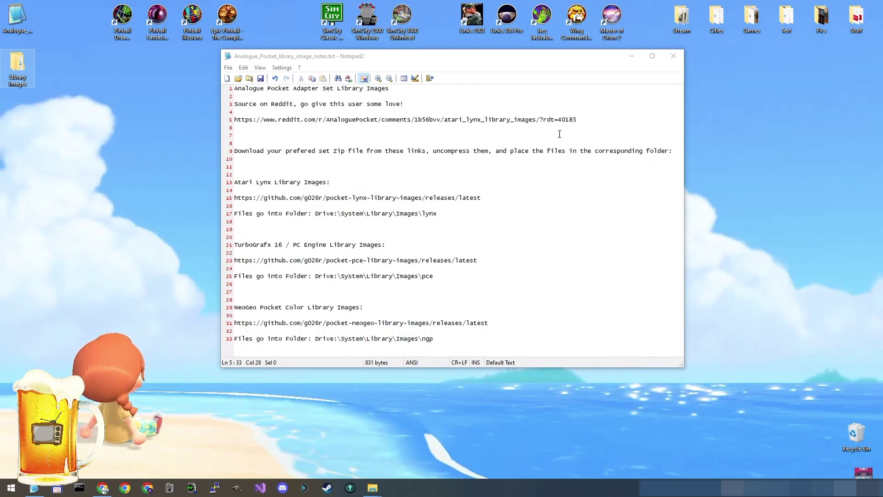
Glance at the Reddit source link in the notes, then open Pocket (H:) beside the Library Images folder
left_click_drag(586, 121, 234, 120)
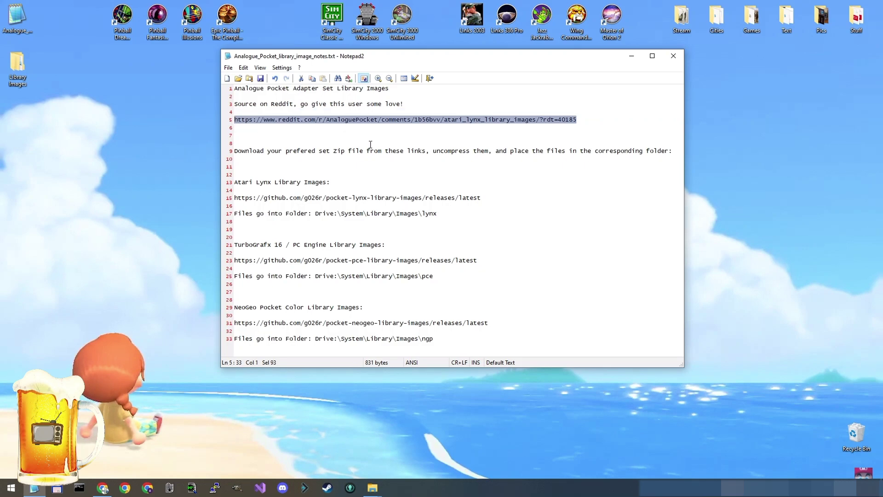
left_click(519, 136)
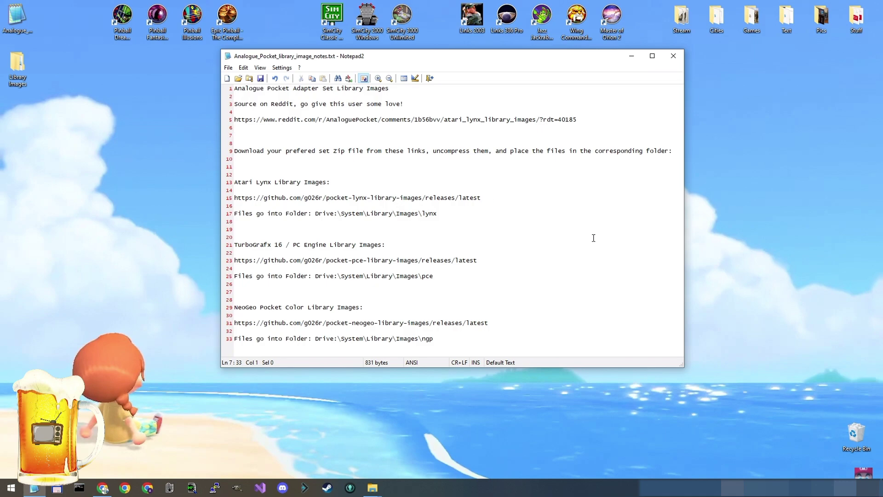
mouse_move(372, 488)
left_click(353, 473)
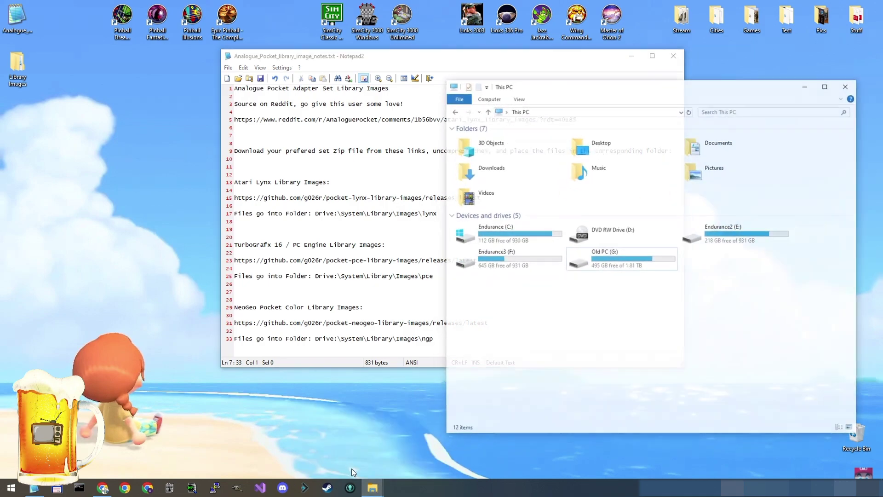
left_click(405, 459)
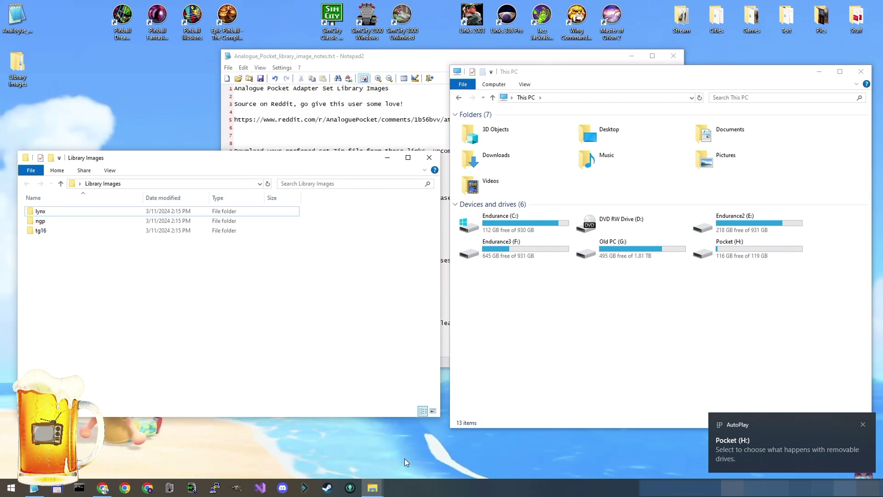
double_click(742, 252)
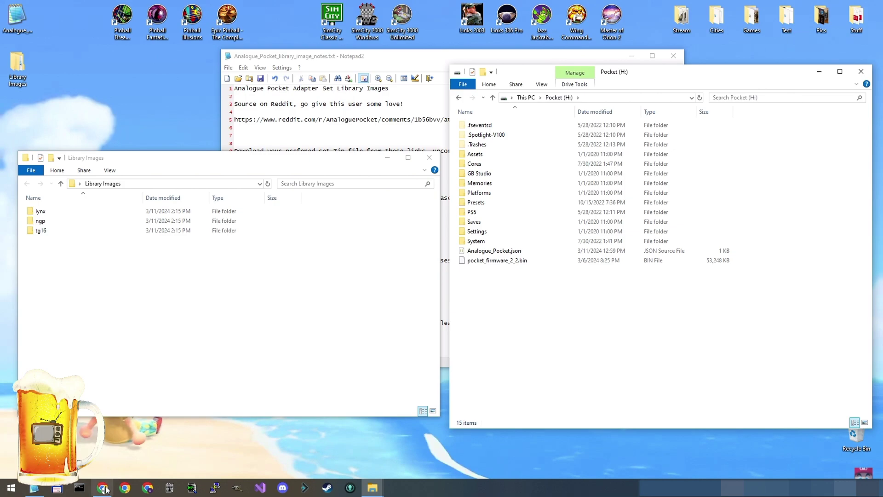
Read through the Reddit Atari Lynx post, then go to the pocket-lynx-library-images v1.1 release
left_click(104, 488)
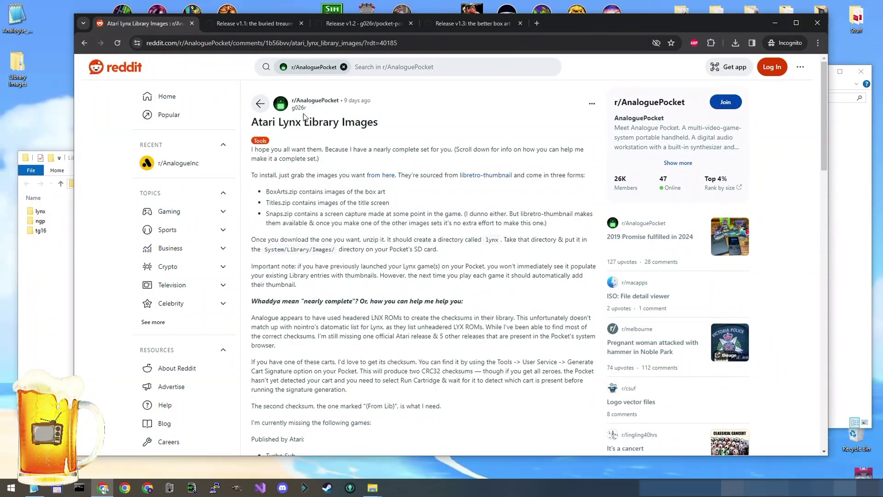
scroll(408, 264, "down", 8)
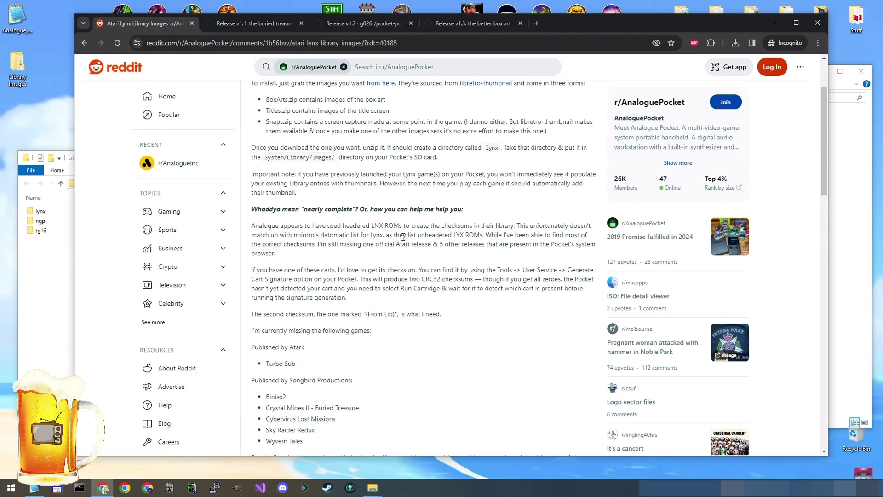
scroll(408, 265, "down", 16)
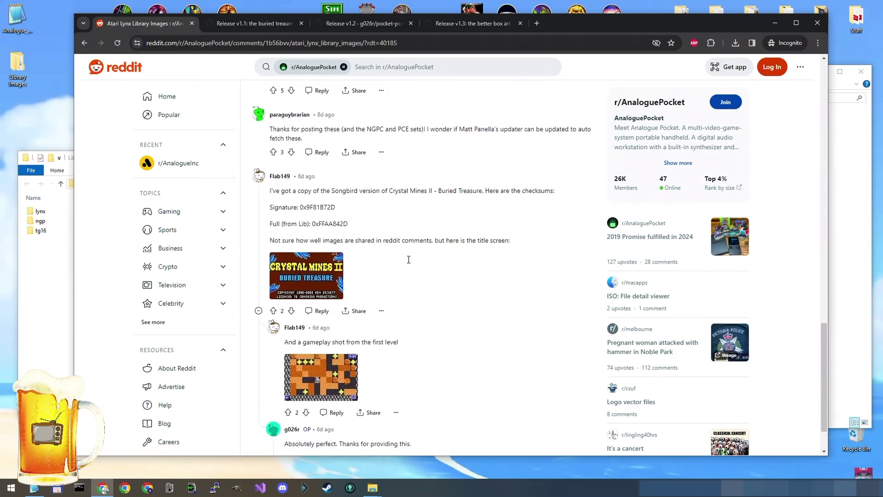
scroll(407, 260, "up", 20)
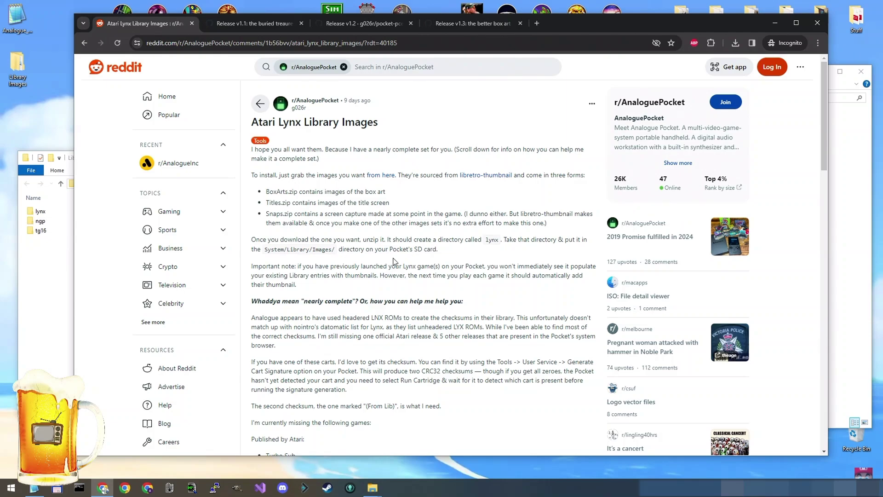
left_click(245, 20)
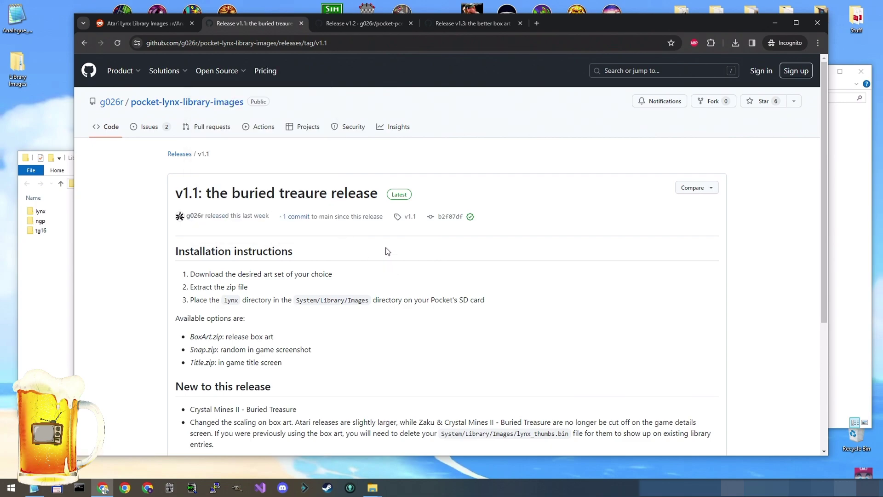
Save the v1.1 BoxArt.zip (7.0 MB) asset into Desktop\Library Images\lynx
scroll(371, 293, "down", 4)
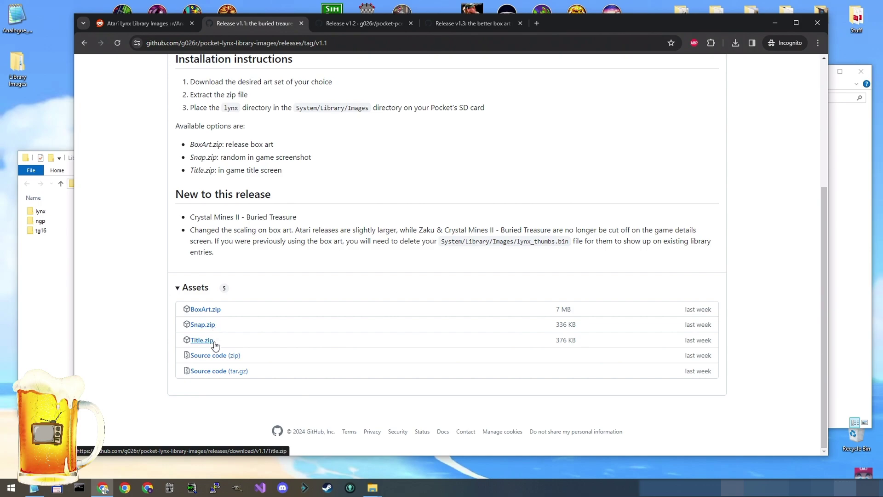
left_click(216, 313)
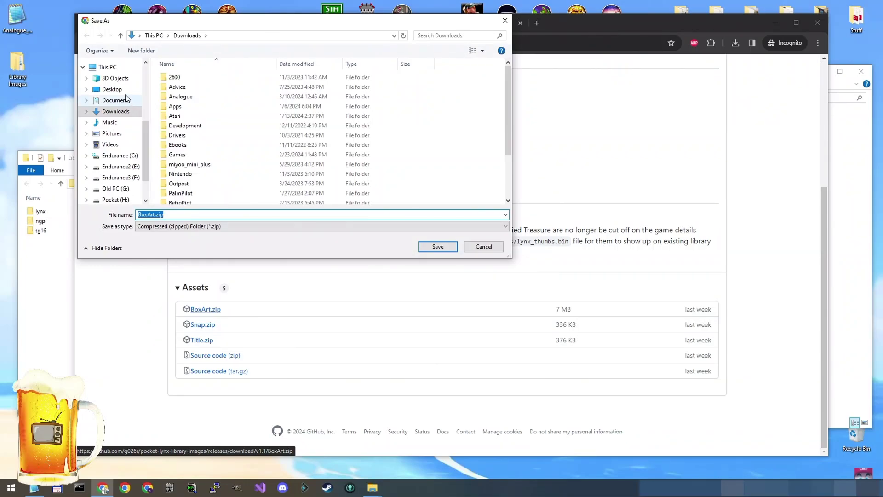
left_click(112, 89)
double_click(197, 77)
double_click(205, 78)
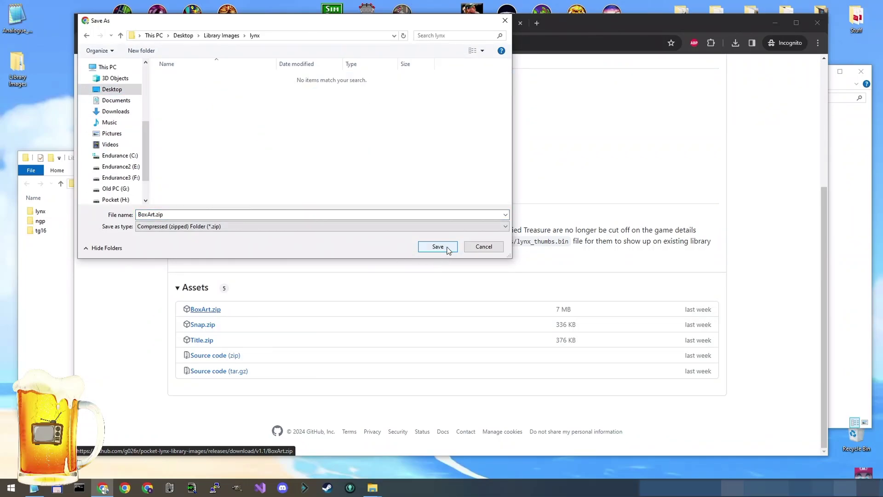
left_click(438, 246)
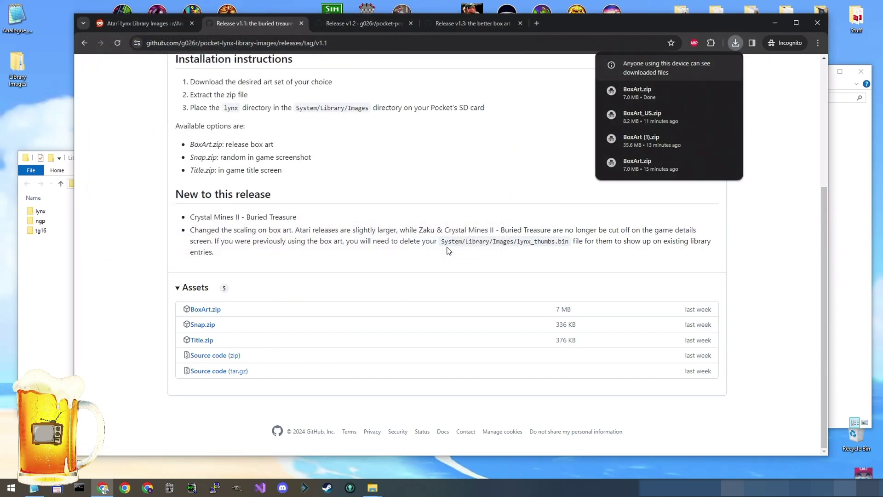
Open the lynx folder in Library Images and minimise Chrome and Notepad2
left_click(53, 267)
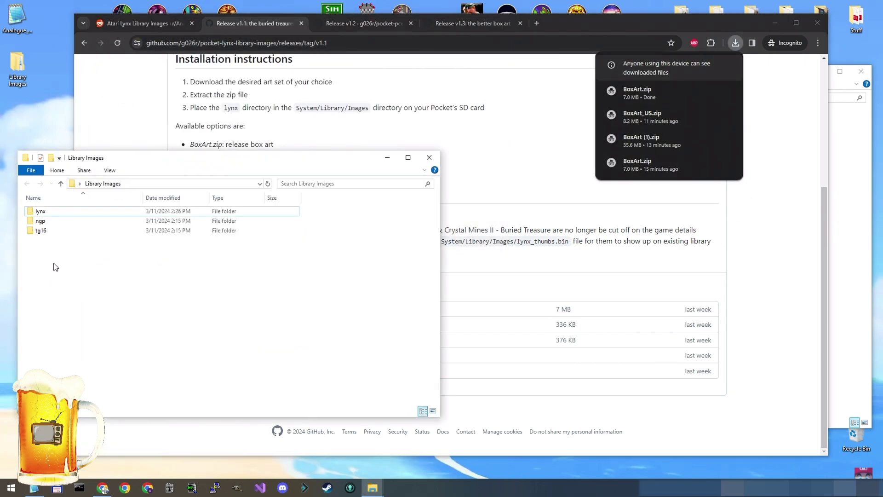
double_click(59, 215)
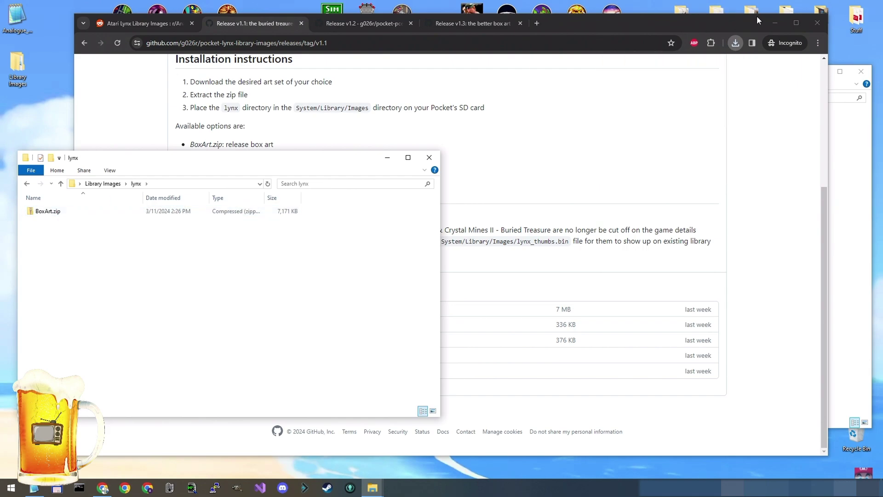
left_click(775, 23)
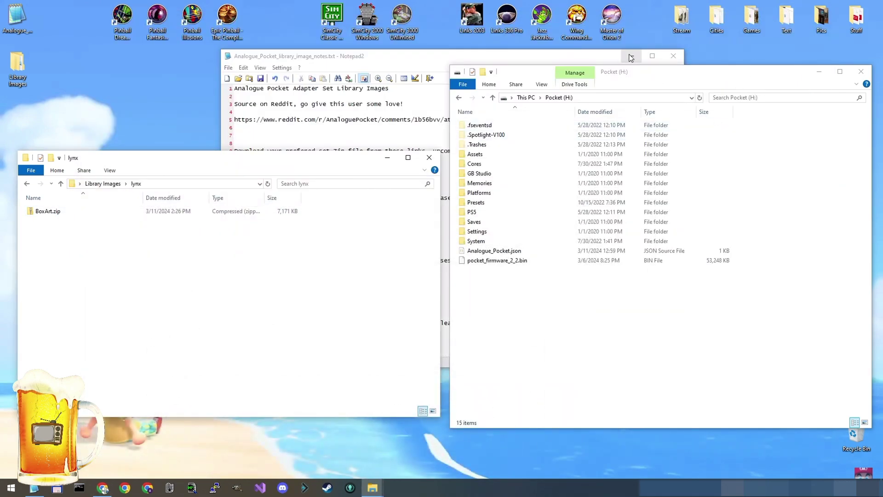
left_click(632, 56)
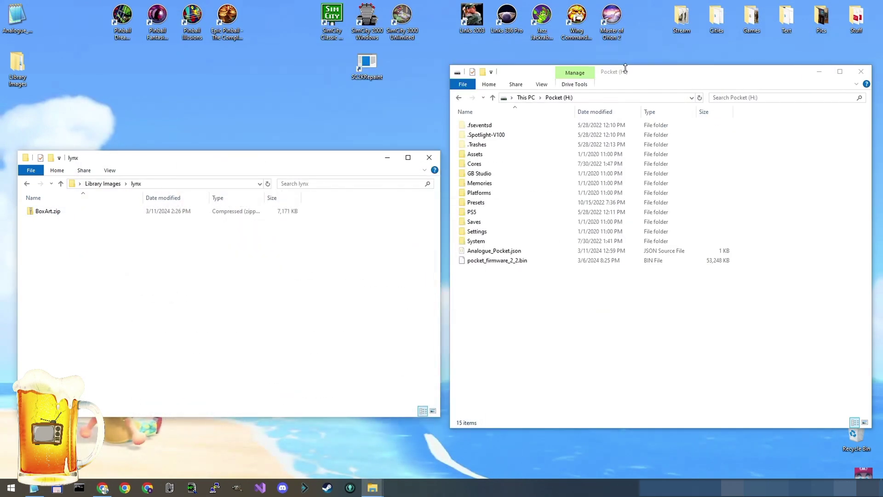
Extract all of BoxArt.zip into the suggested BoxArt folder
left_click(46, 213)
right_click(46, 212)
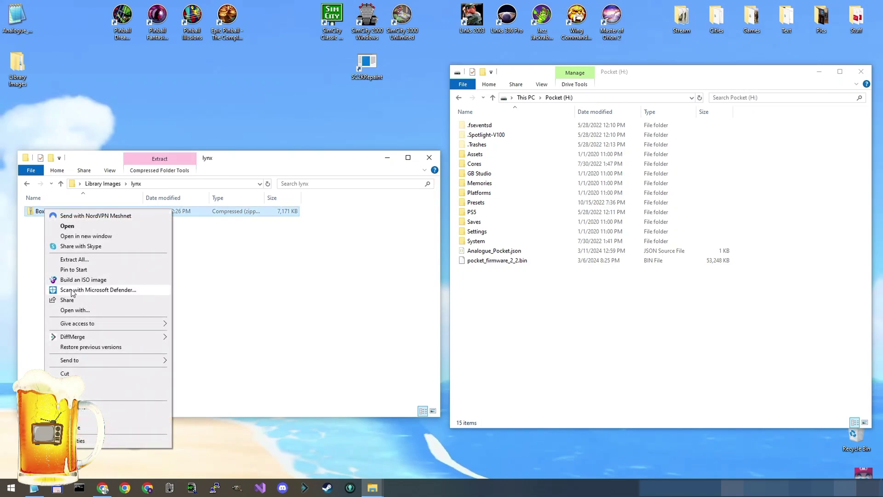
left_click(79, 260)
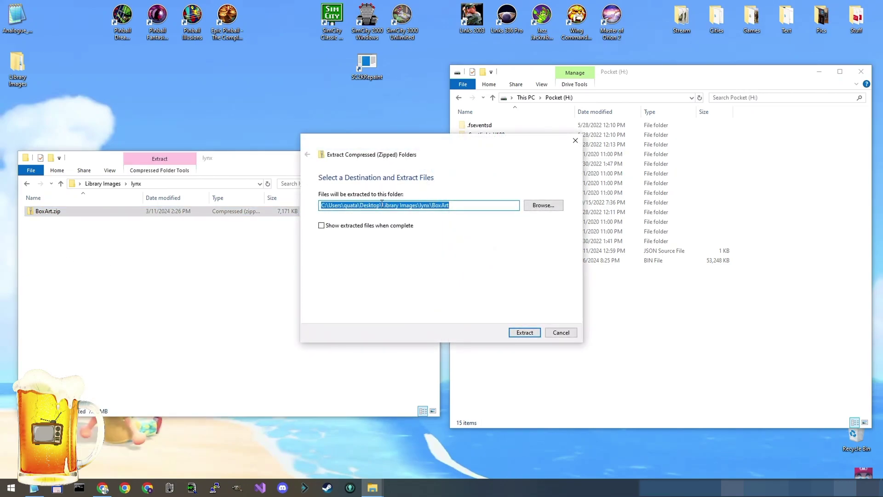
left_click(525, 333)
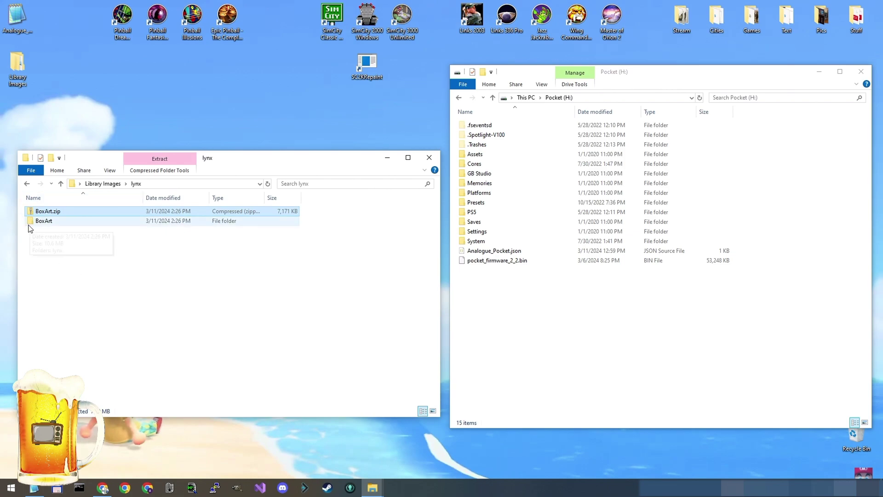
Inspect the extracted BoxArt\lynx box-art files, then return to the BoxArt folder
left_click(62, 222)
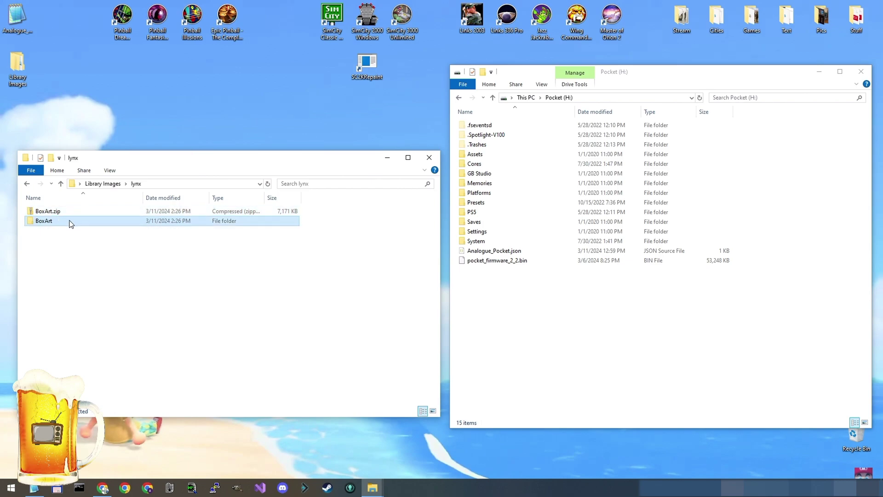
double_click(69, 222)
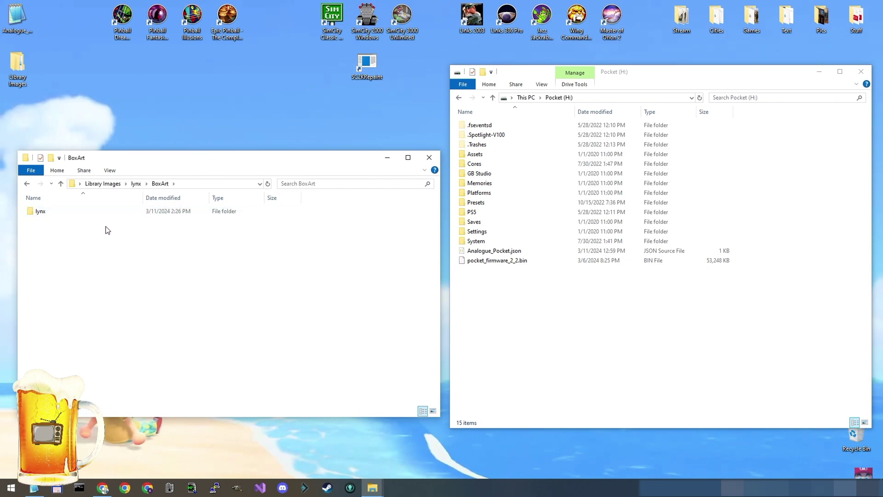
double_click(65, 215)
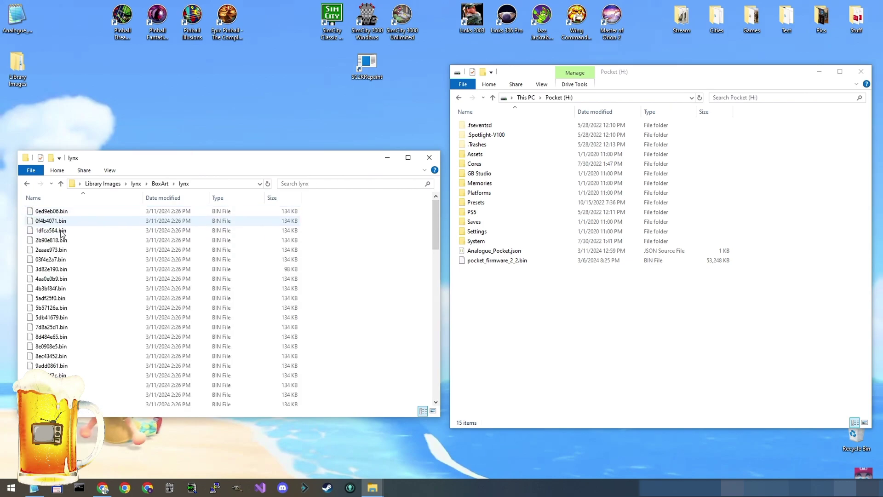
scroll(115, 305, "down", 20)
scroll(116, 304, "up", 20)
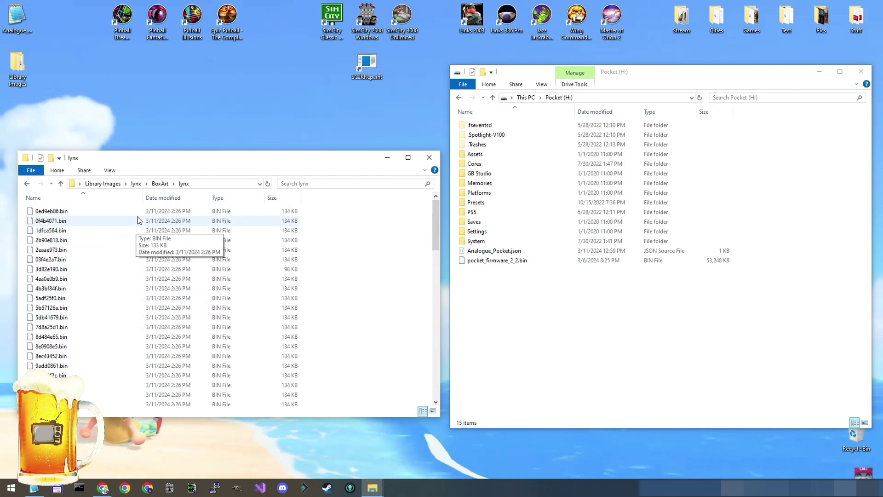
left_click(165, 184)
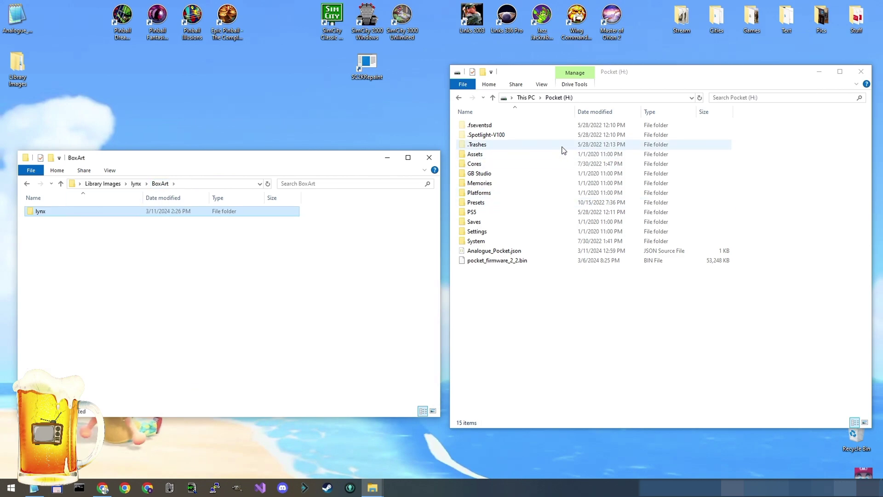
Copy the lynx folder into Pocket (H:)\System\Library\Images
double_click(503, 241)
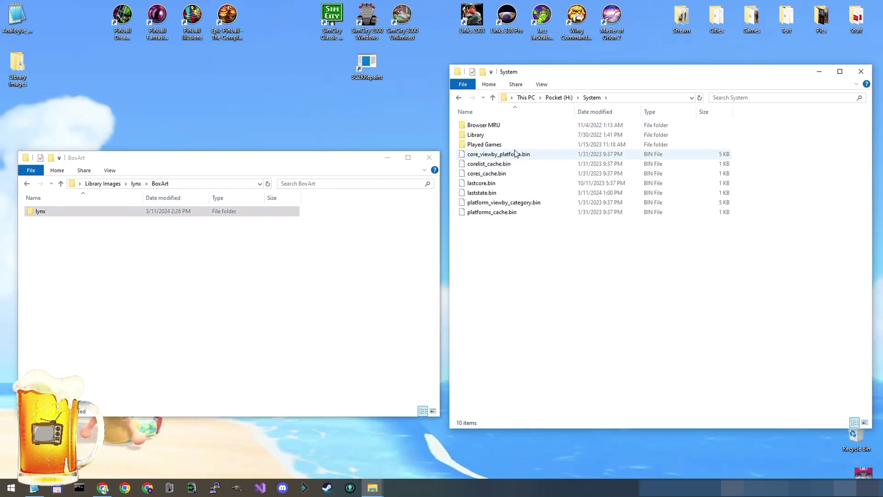
double_click(509, 136)
double_click(507, 128)
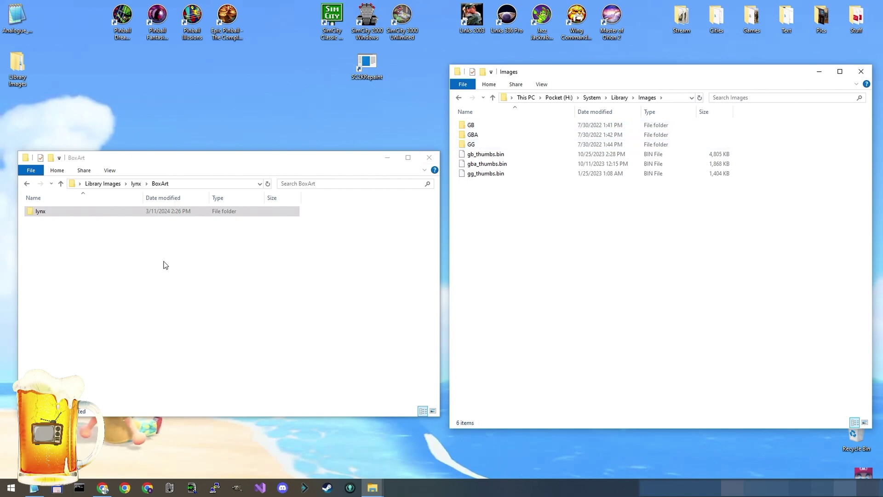
left_click(42, 212)
right_click(45, 212)
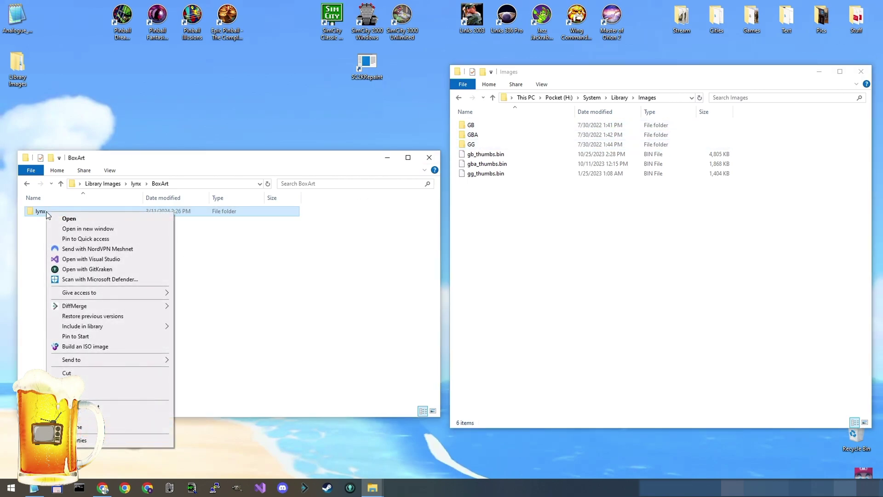
left_click(117, 385)
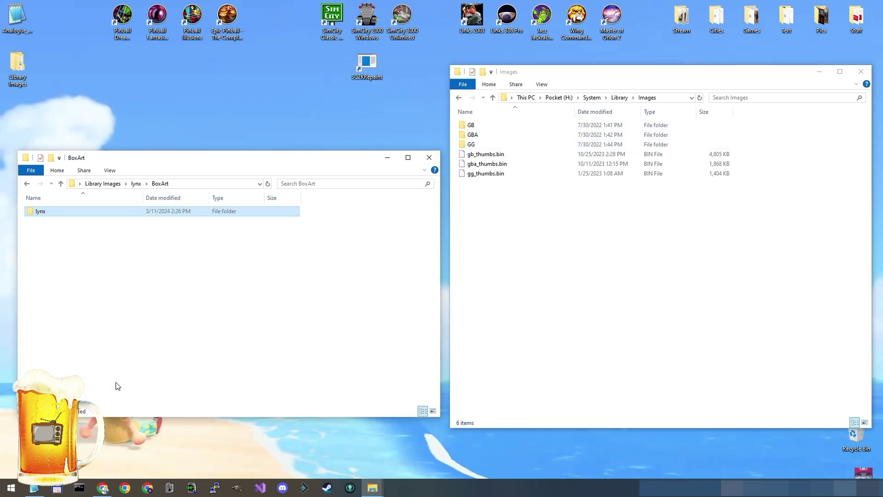
right_click(541, 231)
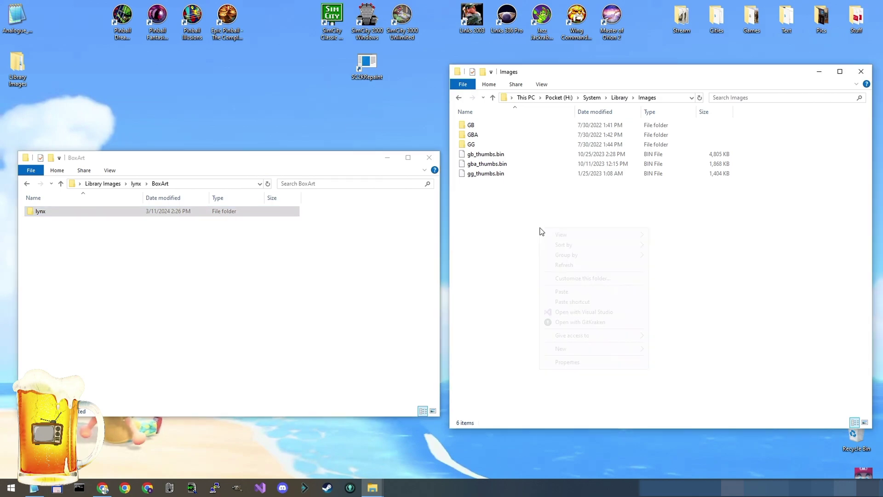
left_click(553, 292)
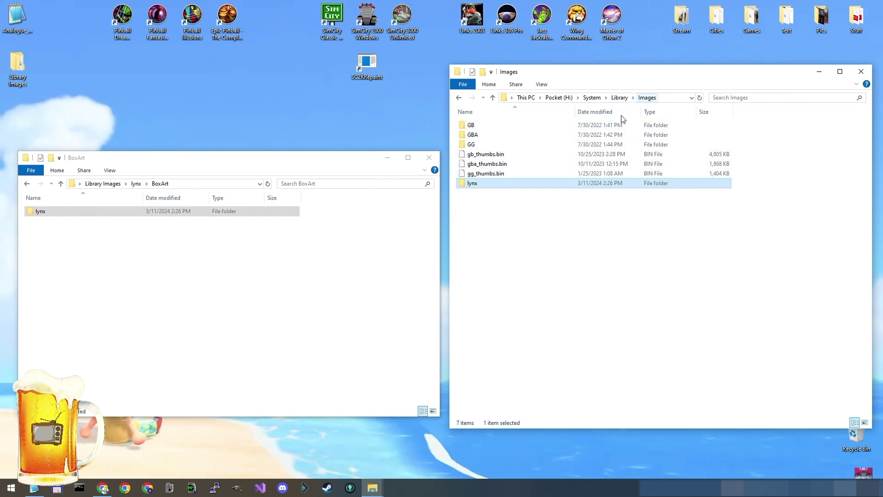
Check the copied lynx folder's 82 .bin files, then go back up to Library Images
double_click(487, 184)
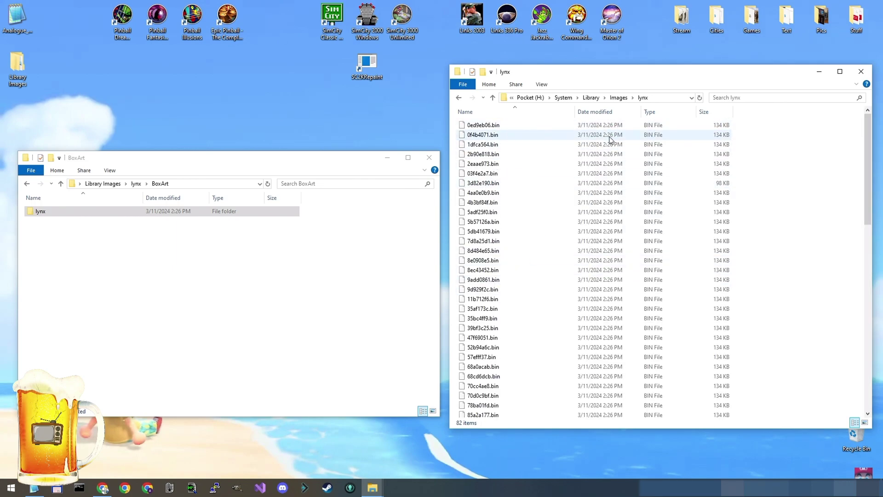
left_click(619, 98)
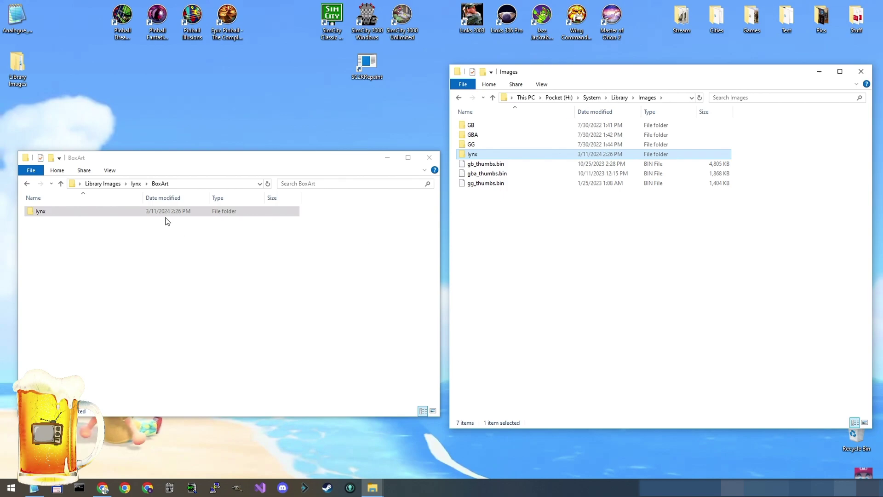
left_click(102, 184)
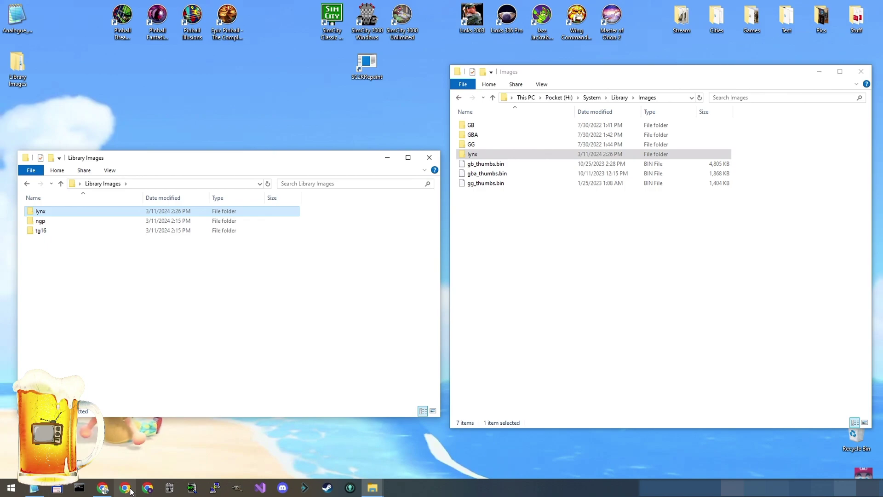
Switch to the pocket-pce-library-images v1.2 release and start downloading BoxArt.zip
left_click(102, 487)
left_click(357, 24)
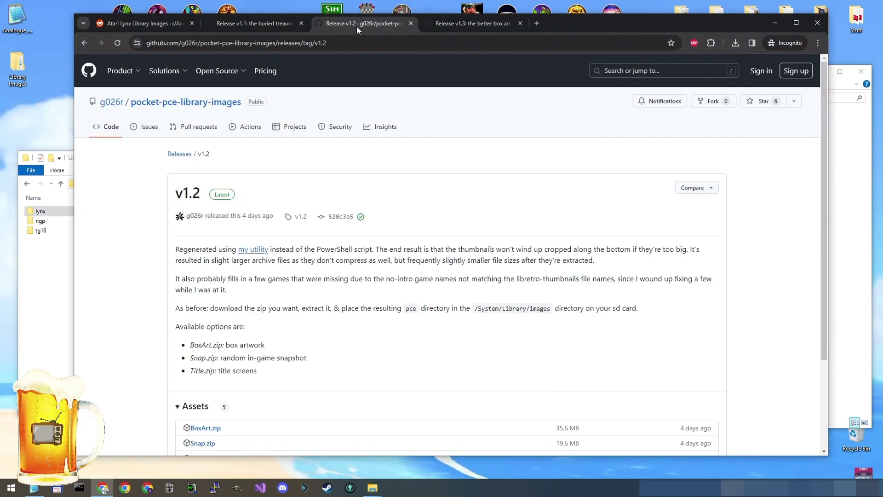
scroll(311, 271, "down", 3)
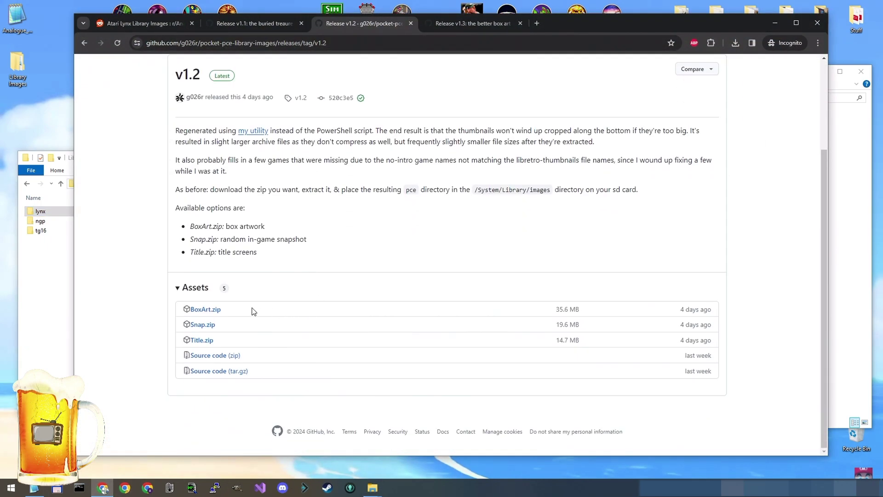
scroll(240, 328, "up", 3)
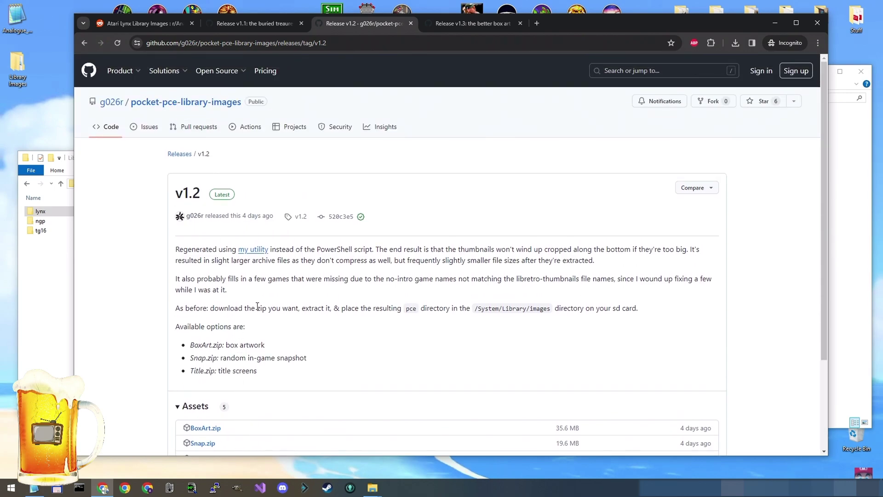
scroll(257, 306, "down", 3)
left_click(206, 309)
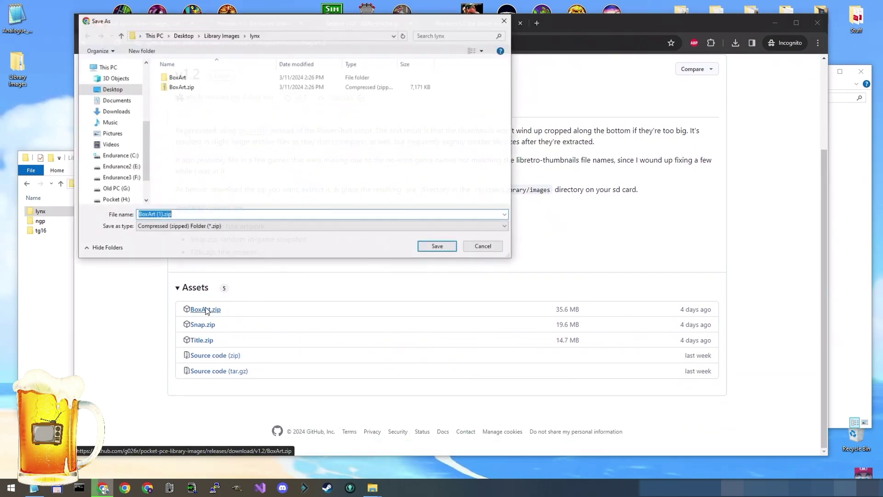
Save the download as BoxArt.zip in Desktop\Library Images\tg16
left_click(229, 37)
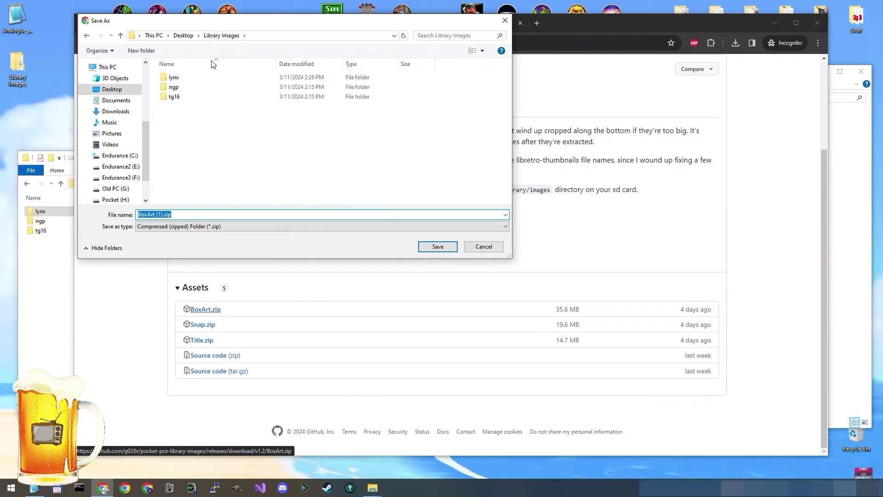
left_click(191, 100)
double_click(191, 100)
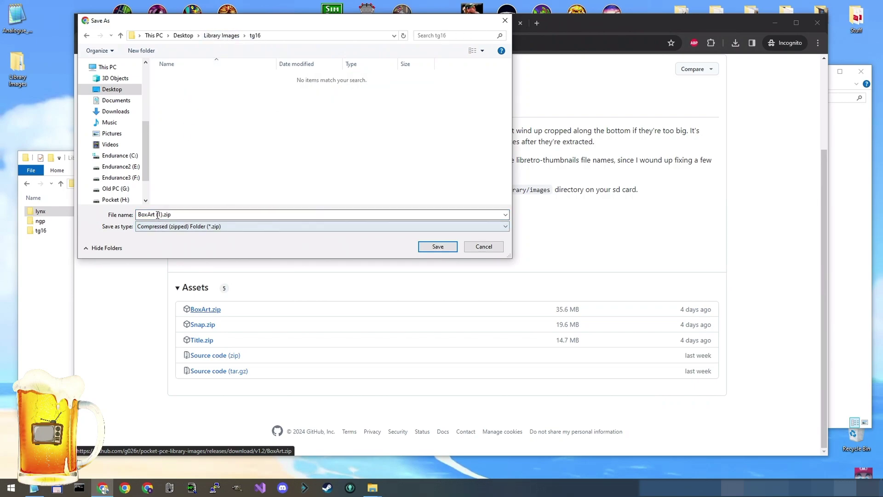
left_click(157, 215)
left_click(157, 214)
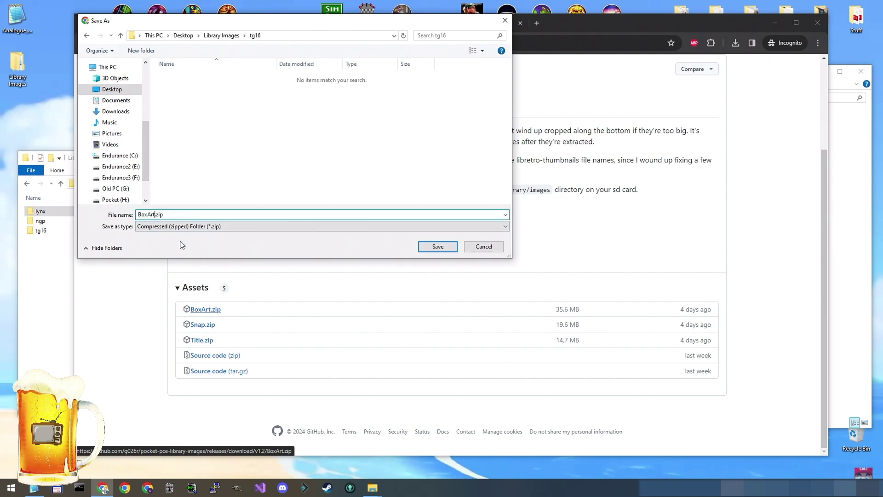
left_click(437, 247)
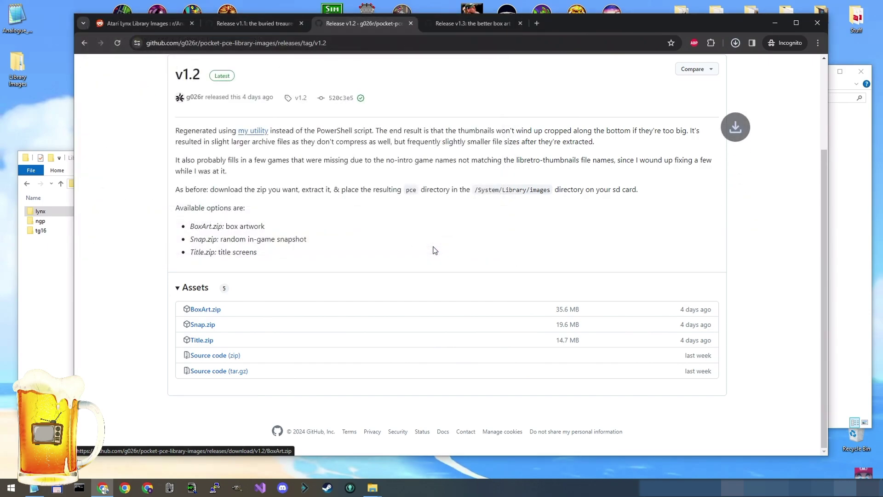
Extract BoxArt.zip in the tg16 folder into tg16\BoxArt
left_click(66, 262)
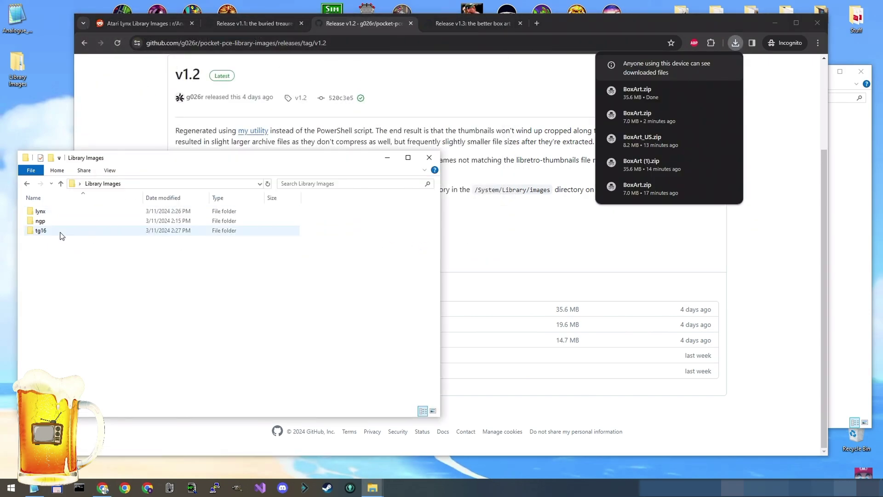
double_click(61, 232)
right_click(73, 213)
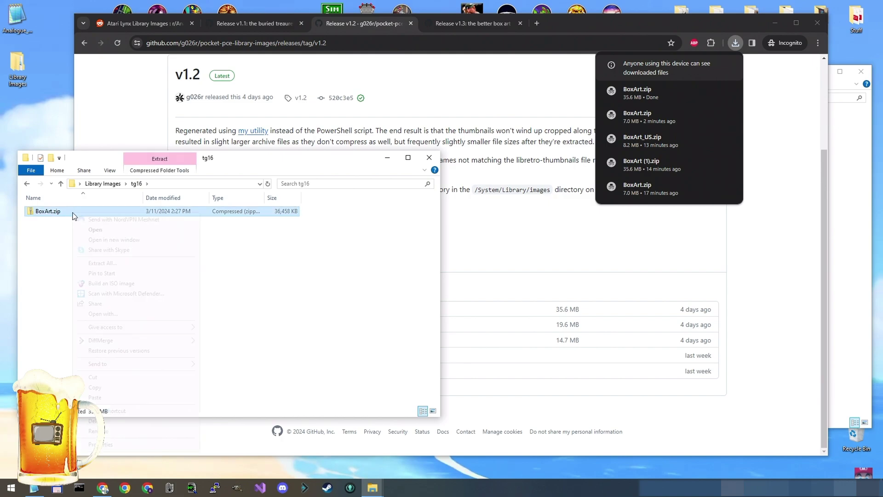
left_click(103, 263)
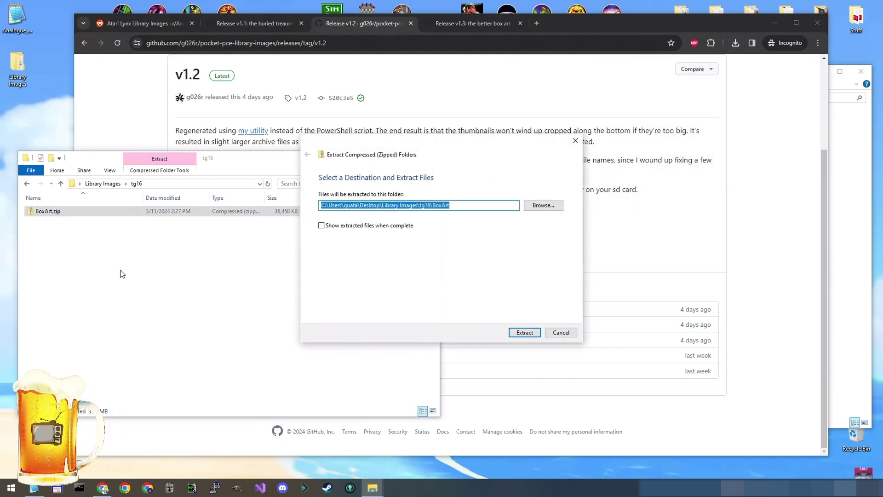
left_click(525, 333)
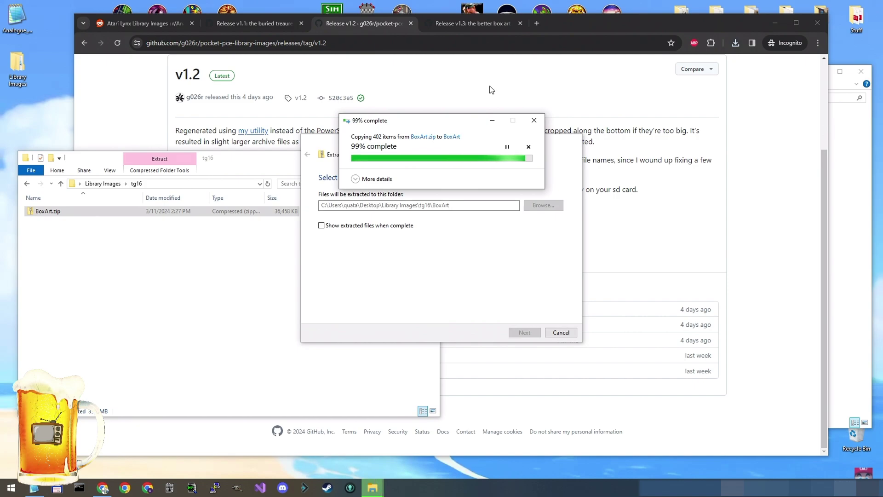
Check the .bin box-art files in BoxArt\pce, then return to BoxArt
double_click(42, 221)
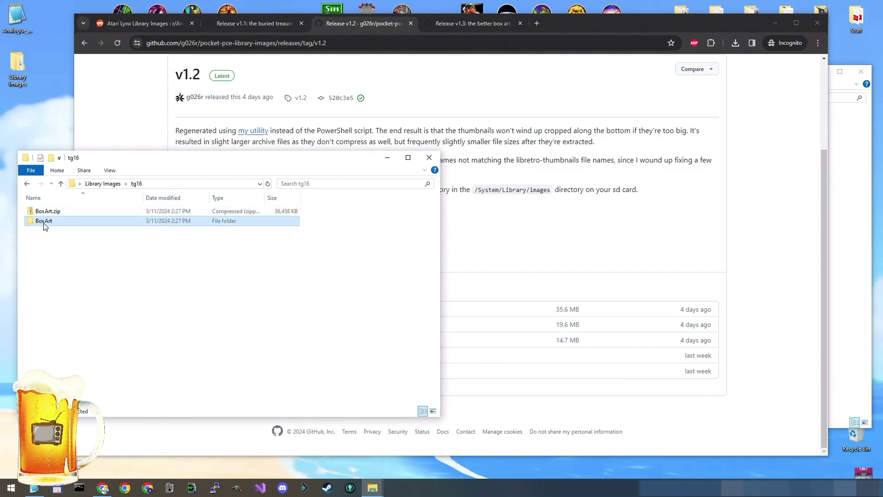
double_click(48, 213)
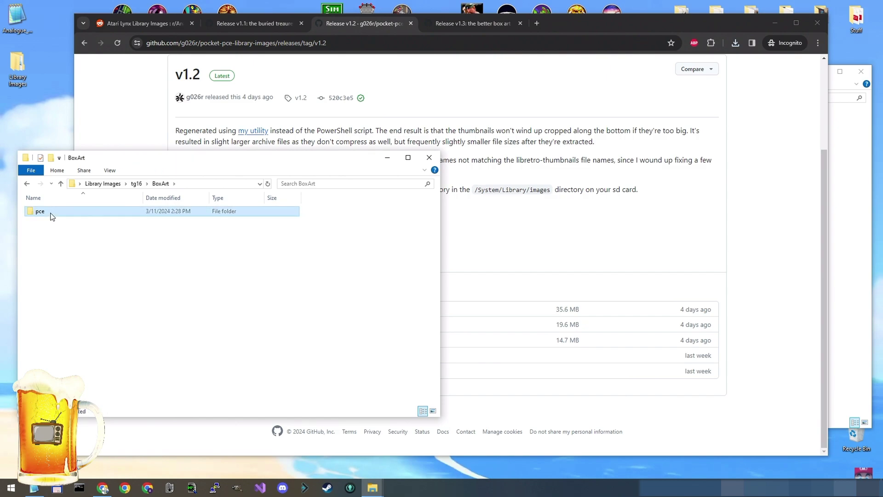
left_click(161, 184)
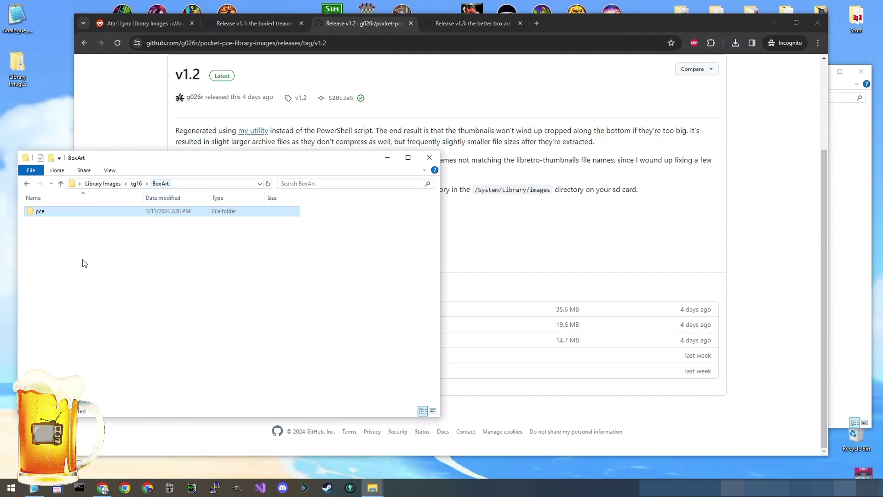
Copy the pce folder (402 items) into Pocket (H:)\System\Library\Images next to lynx
left_click(777, 24)
left_click(716, 66)
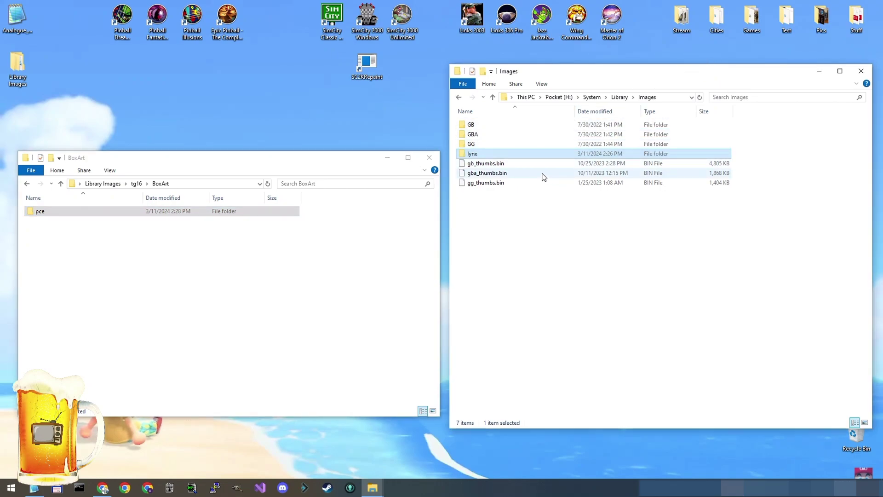
left_click(653, 233)
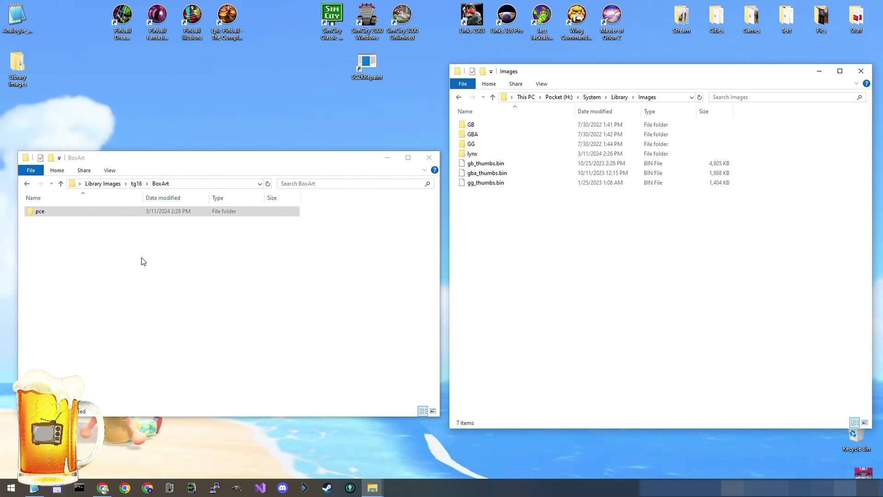
right_click(47, 214)
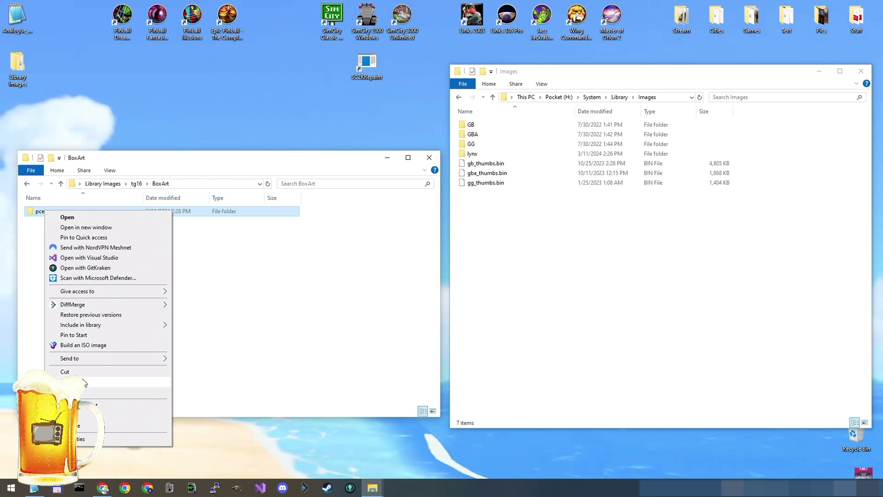
key("Escape")
left_click(557, 222)
right_click(557, 222)
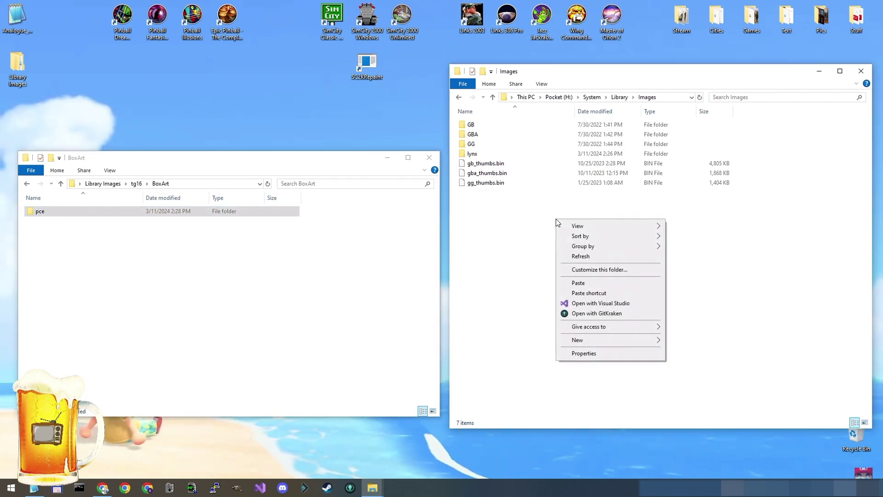
left_click(576, 281)
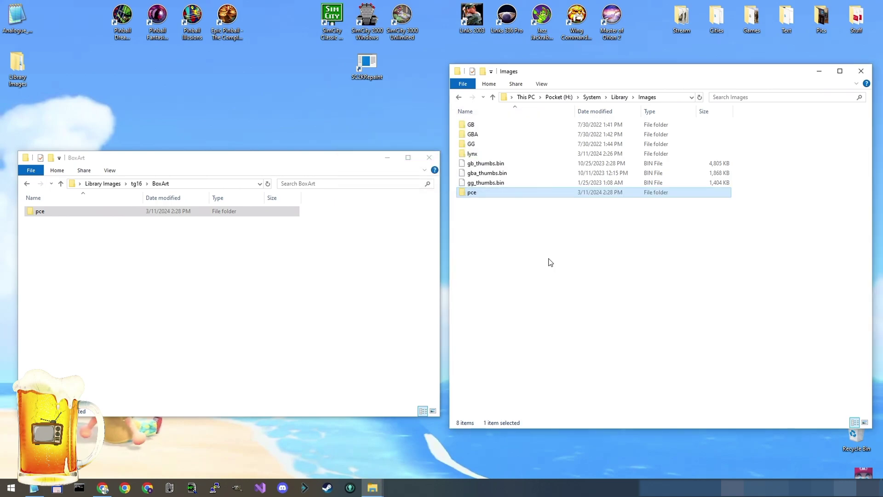
Go back up to the Library Images folder and bring the browser forward
left_click(136, 183)
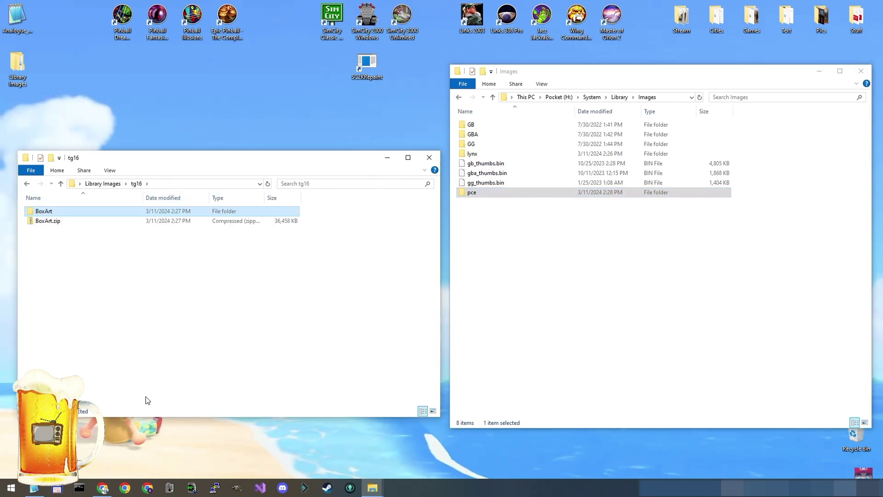
left_click(113, 184)
left_click(147, 487)
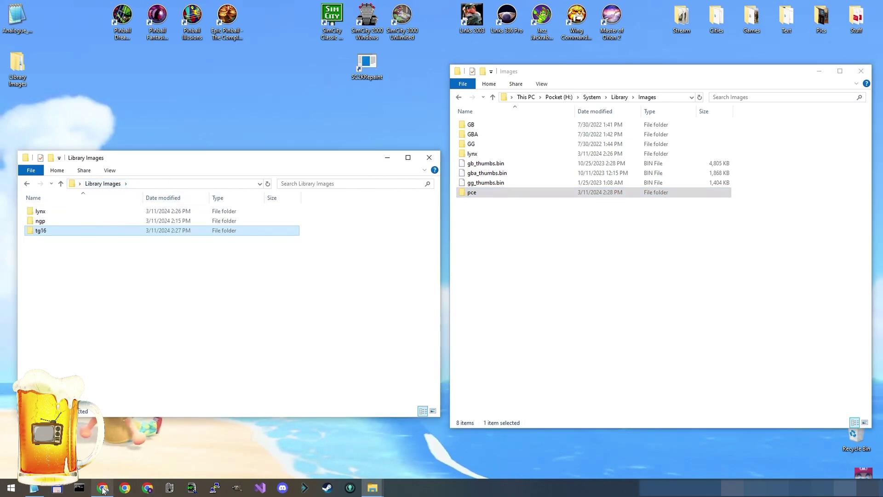
Save BoxArt_US.zip (8.17 MB) from the pocket-neogeo-library-images v1.3 release into Library Images\ngp
left_click(479, 25)
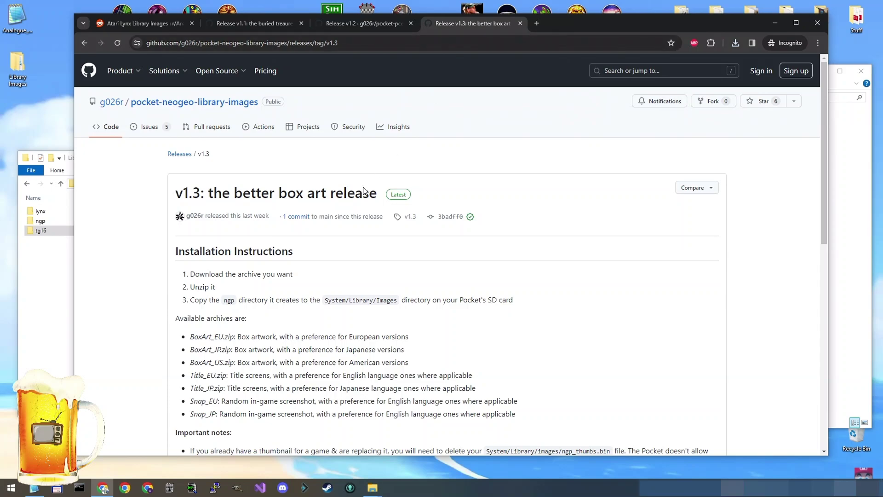
scroll(326, 230, "down", 2)
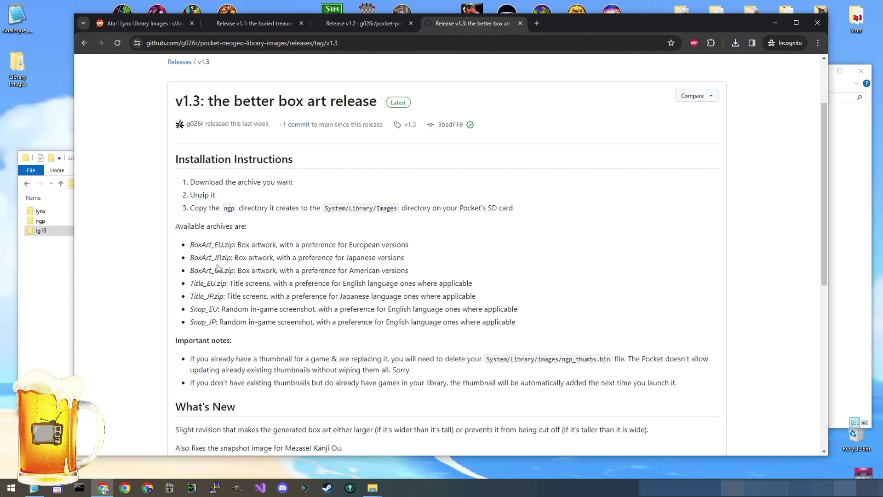
scroll(230, 263, "down", 8)
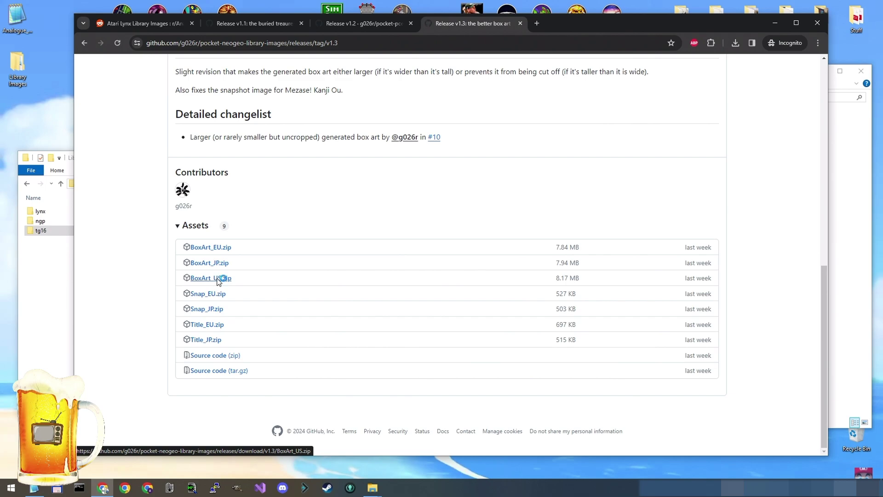
left_click(233, 36)
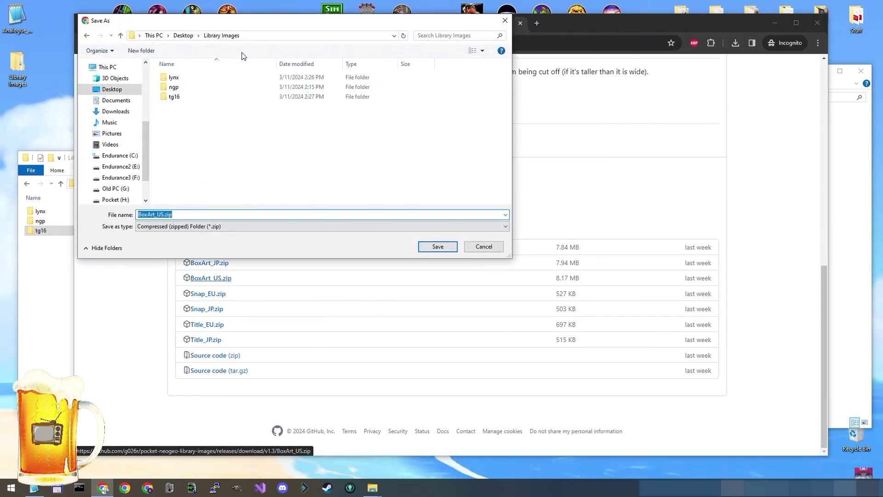
double_click(192, 88)
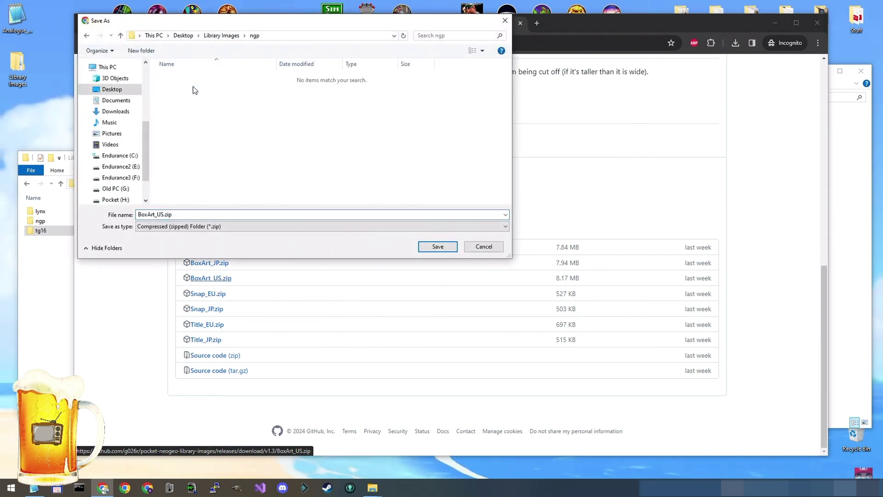
left_click(436, 247)
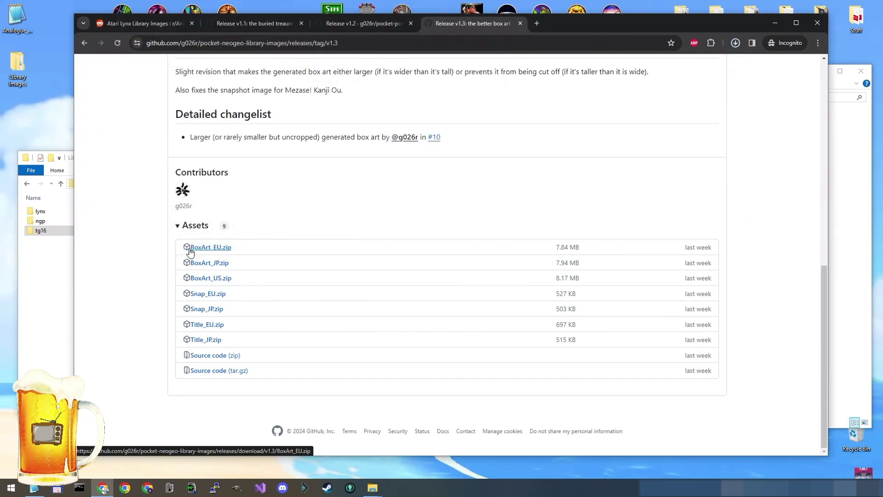
Extract BoxArt_US.zip in the ngp folder into BoxArt_US, then minimise Chrome
left_click(49, 272)
double_click(44, 221)
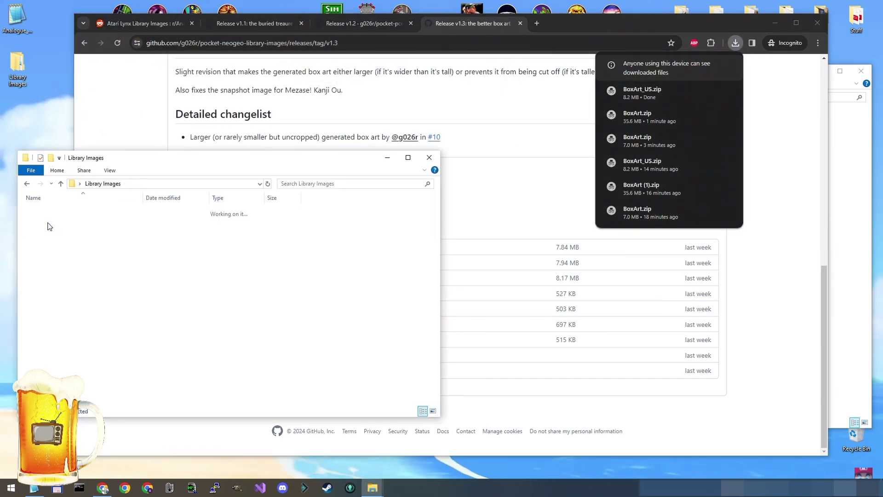
left_click(77, 215)
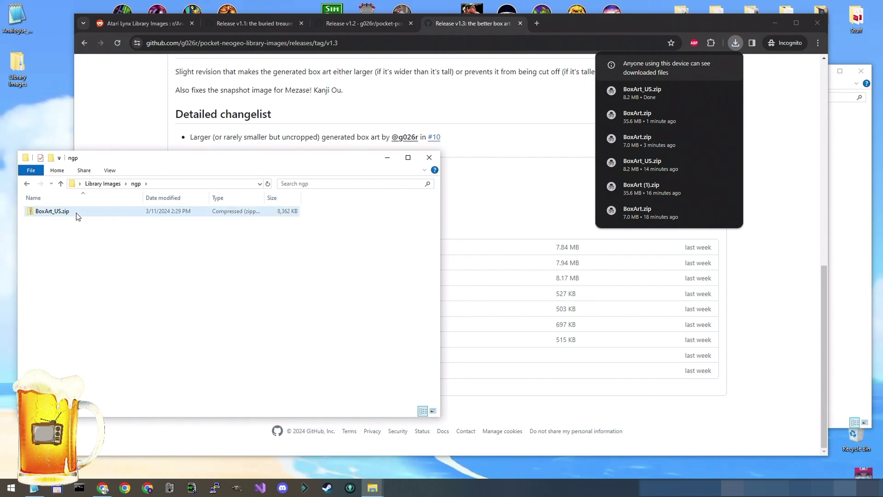
right_click(77, 216)
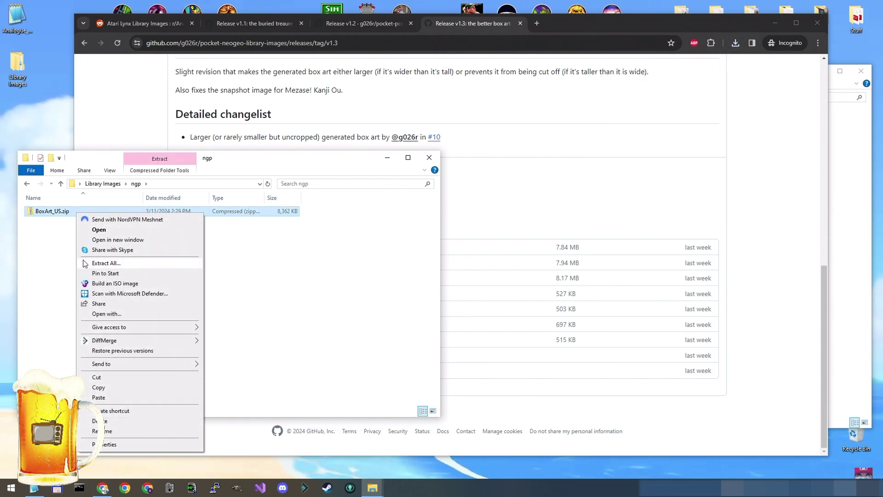
left_click(106, 263)
left_click(523, 333)
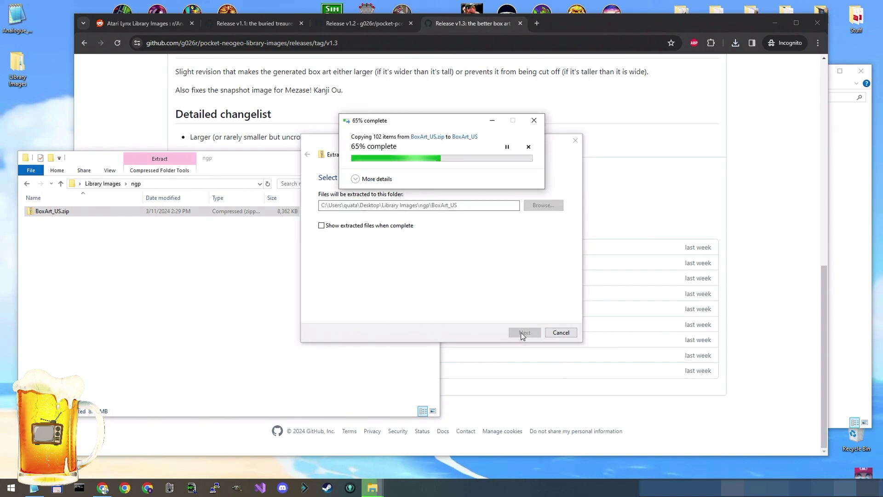
left_click(775, 24)
Open the extracted BoxArt_US folder and check that the ngp folder holds .bin files
double_click(62, 221)
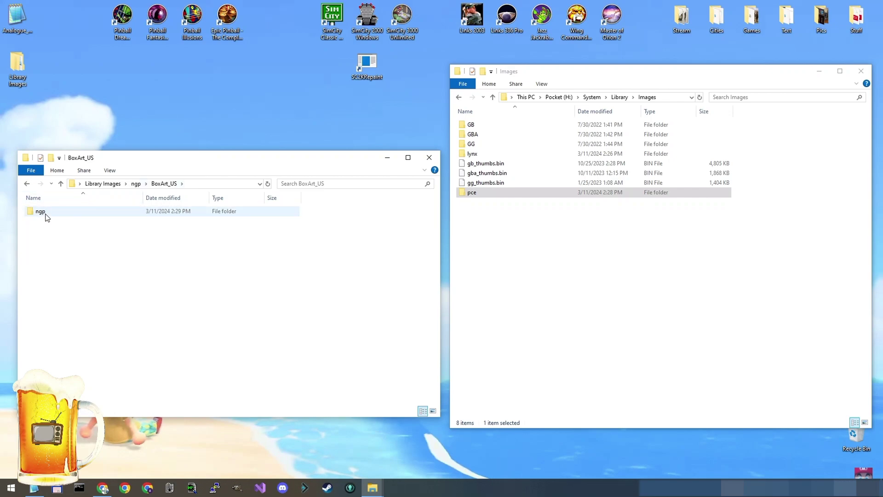
left_click(45, 212)
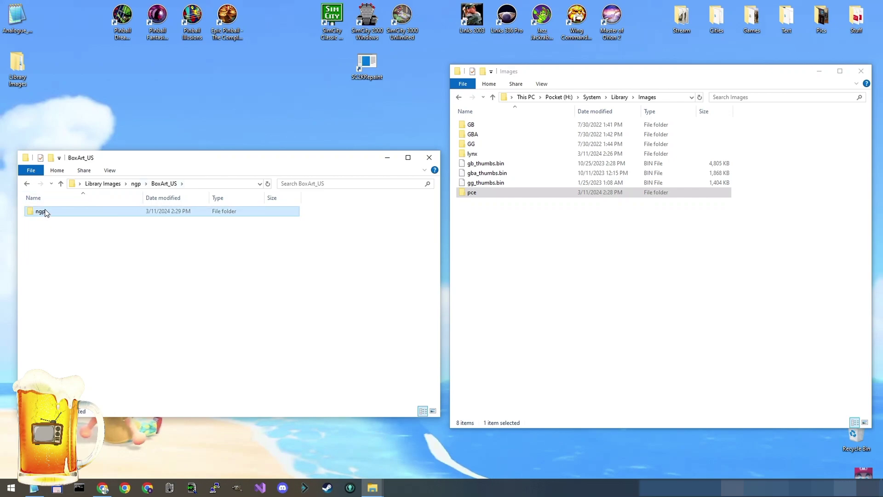
double_click(45, 212)
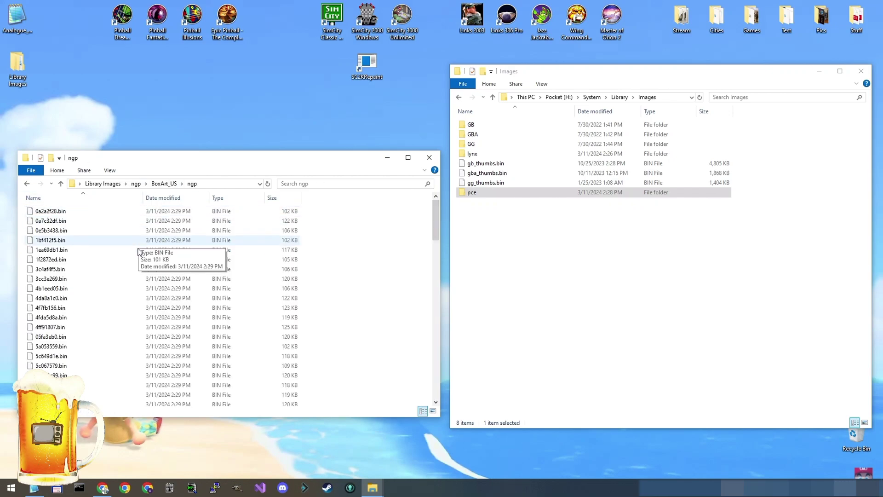
left_click(136, 184)
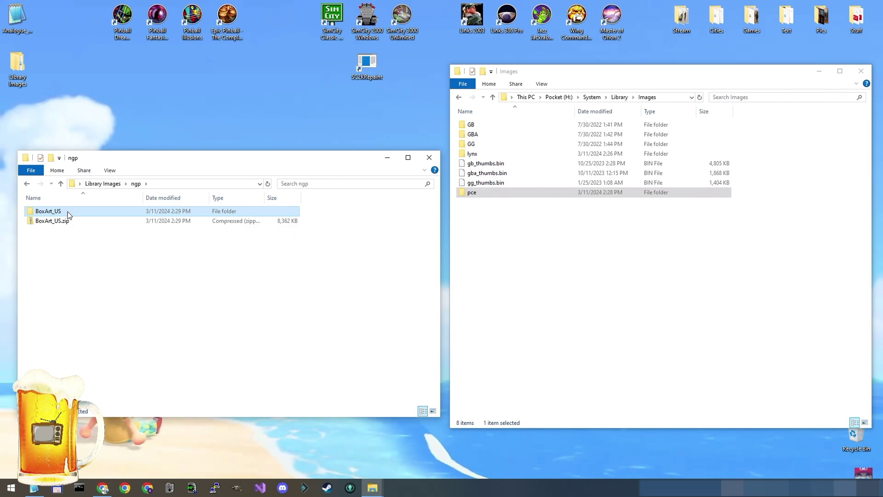
Copy the ngp folder and paste it into the Pocket's System\Library\Images folder
right_click(67, 215)
left_click(69, 216)
right_click(65, 211)
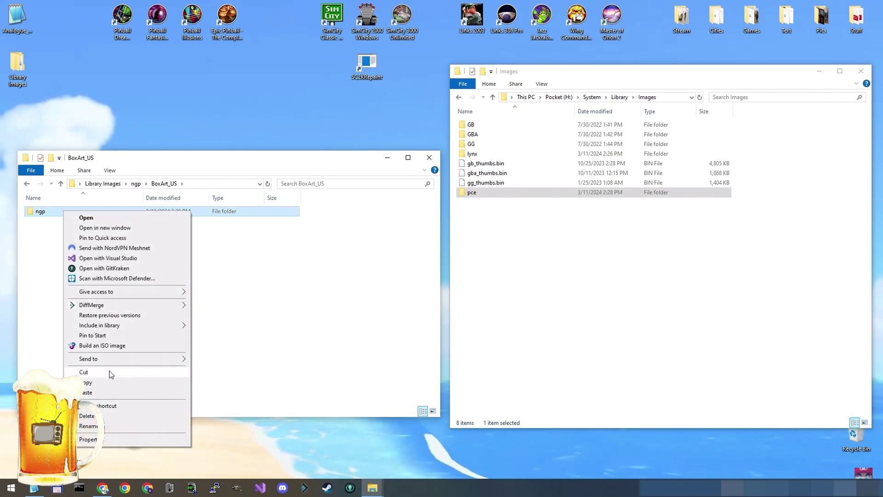
left_click(111, 382)
left_click(520, 228)
right_click(519, 226)
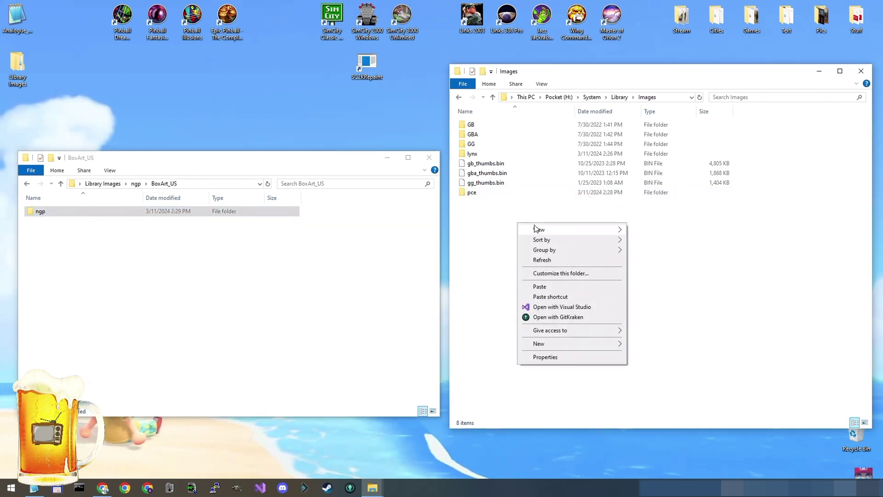
left_click(564, 288)
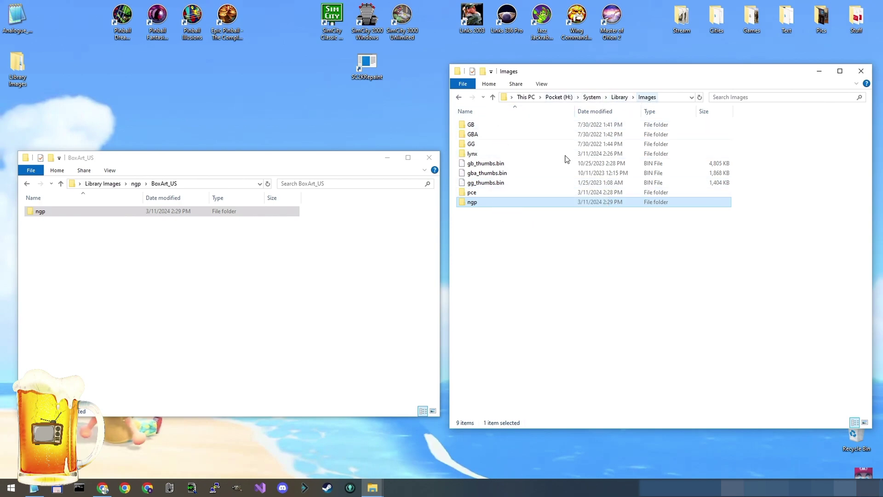
Confirm the lynx, pce and ngp folders on the Pocket hold .bin files, then find the drive's eject option
double_click(472, 153)
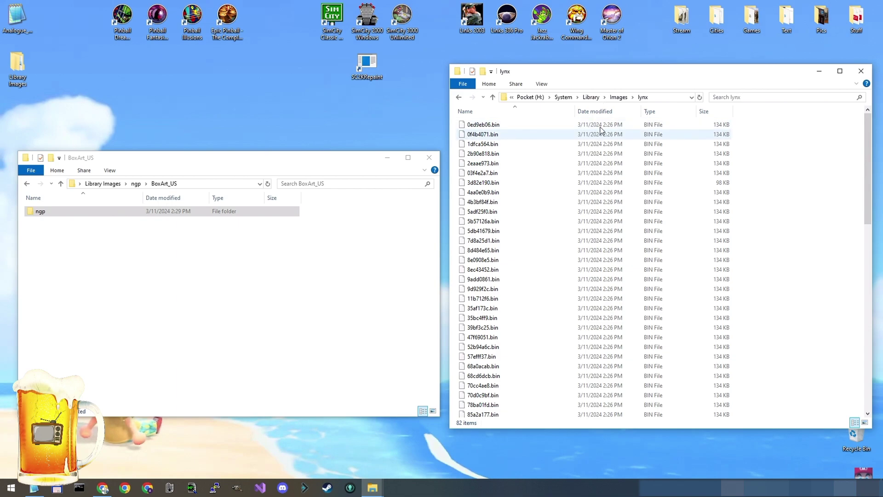
left_click(619, 97)
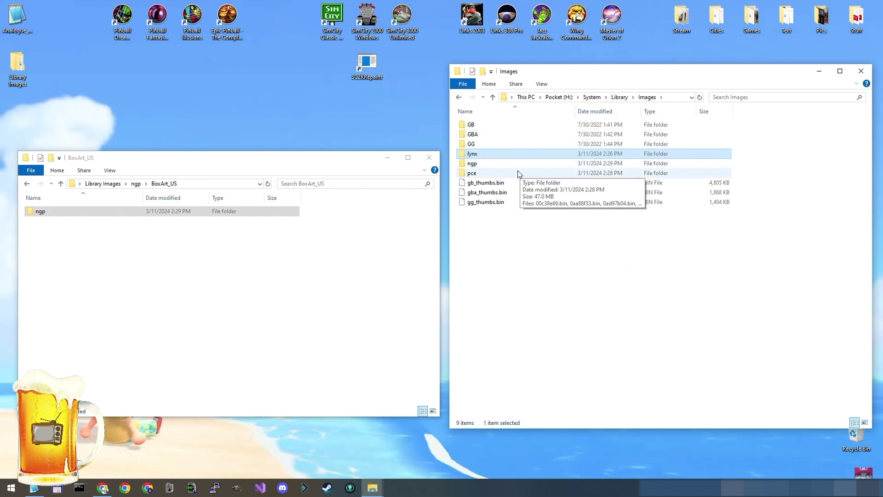
double_click(491, 172)
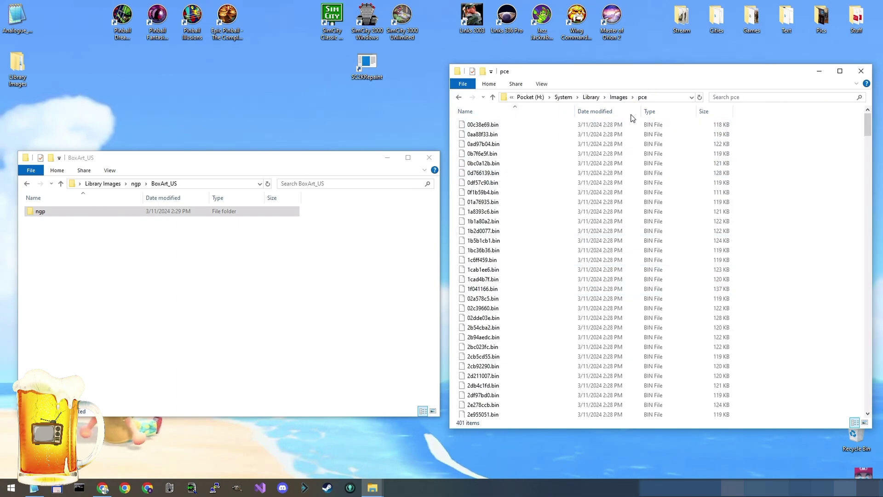
left_click(619, 98)
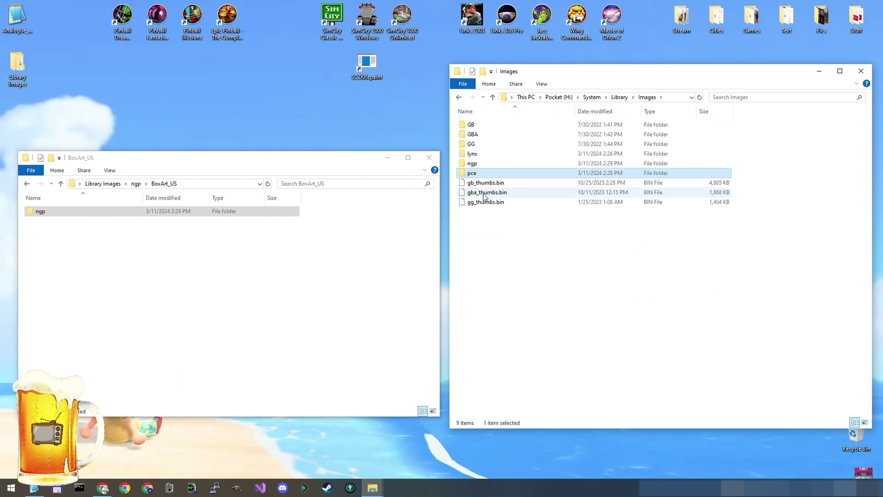
double_click(483, 166)
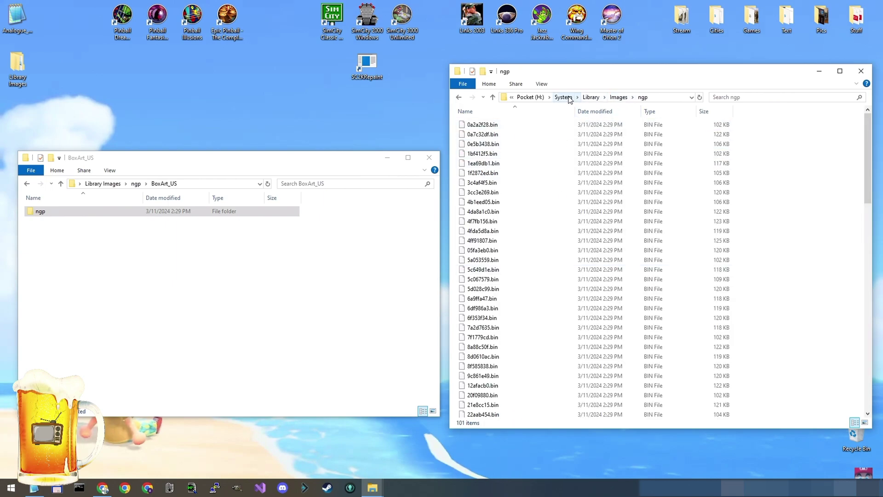
left_click(618, 98)
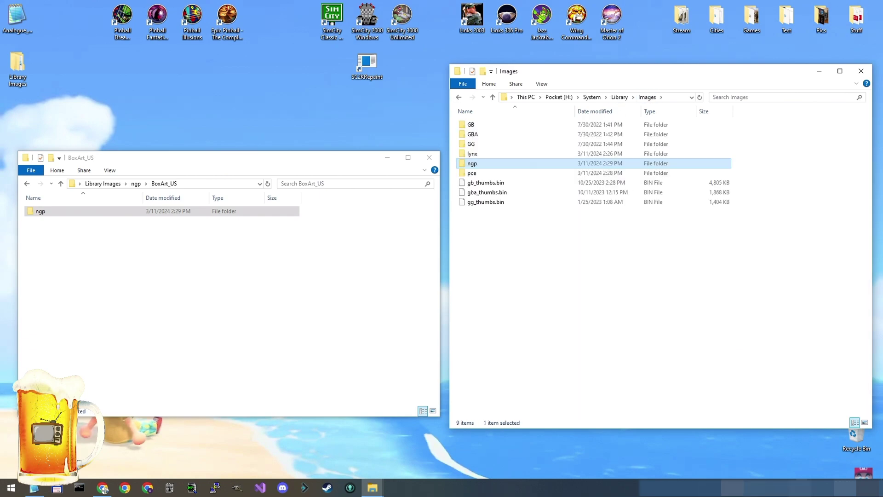
left_click(802, 488)
left_click(784, 451)
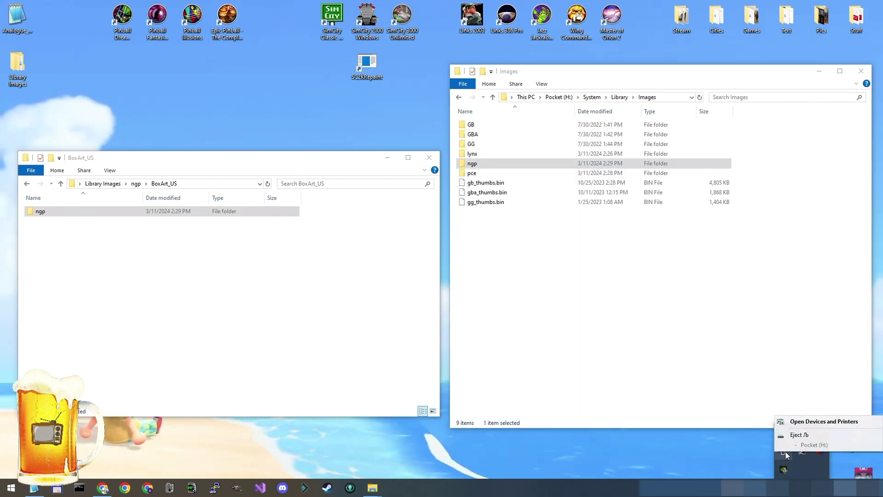
Safely eject the Pocket (H:) SD card
left_click(841, 438)
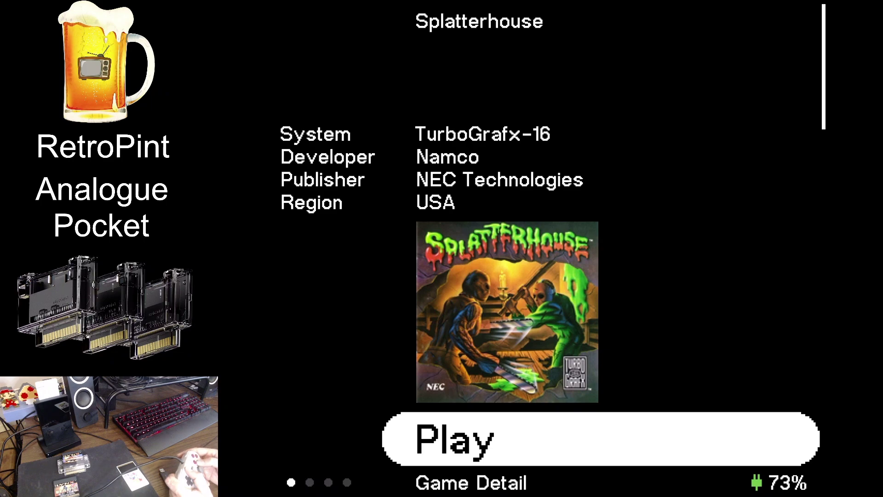
Launch Splatterhouse from its game detail screen
key("Return")
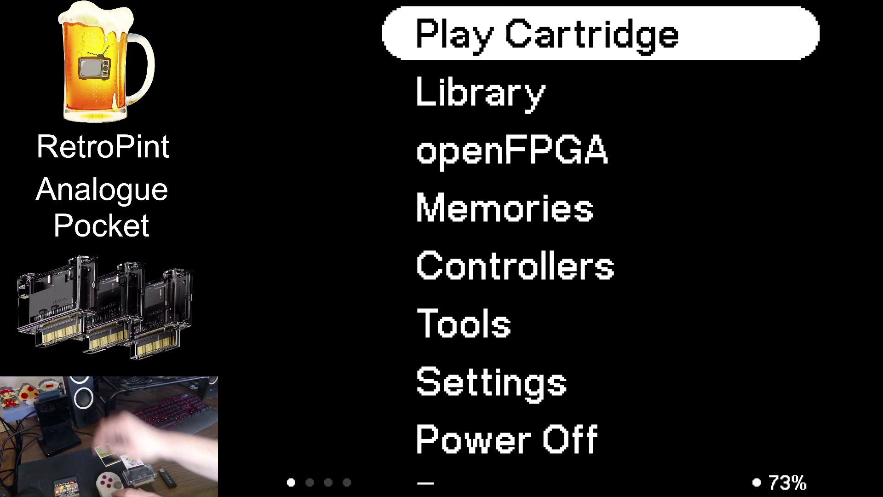
View RoadBlasters' Lynx game detail with its box art, then return to the Pocket main menu
key("Return")
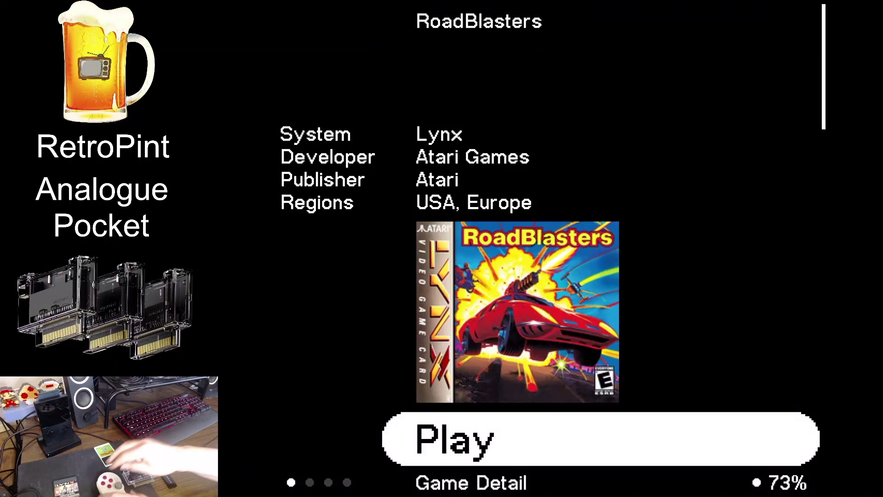
key("Escape")
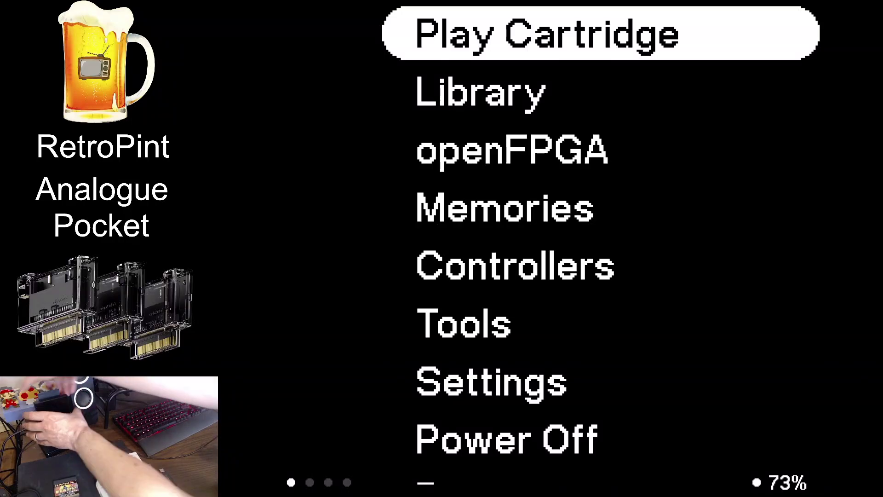